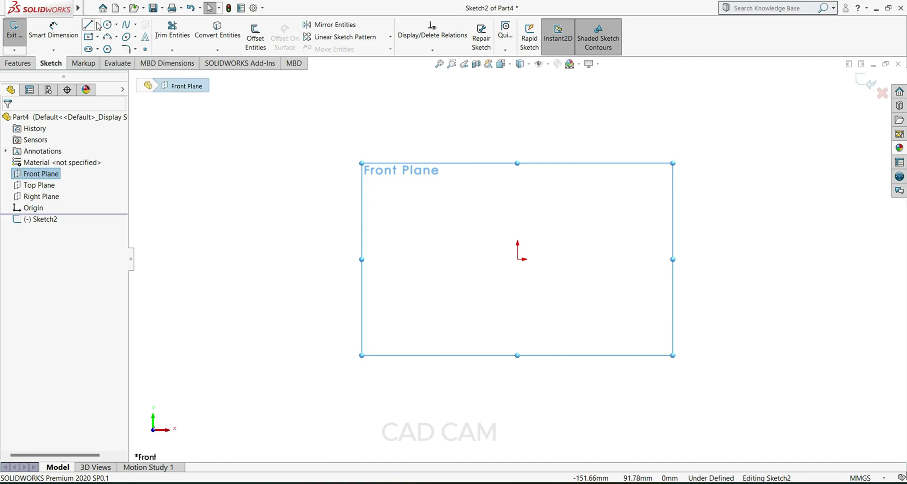
# Sketch a circle with a radius of about 57 mm centred on the origin on the Front Plane.
pyautogui.click(108, 24)
pyautogui.click(518, 260)
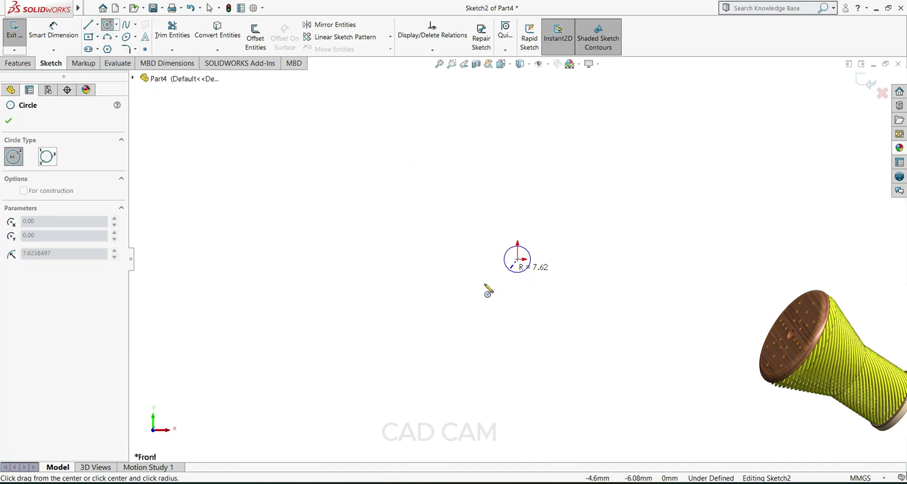
pyautogui.click(419, 279)
pyautogui.click(9, 122)
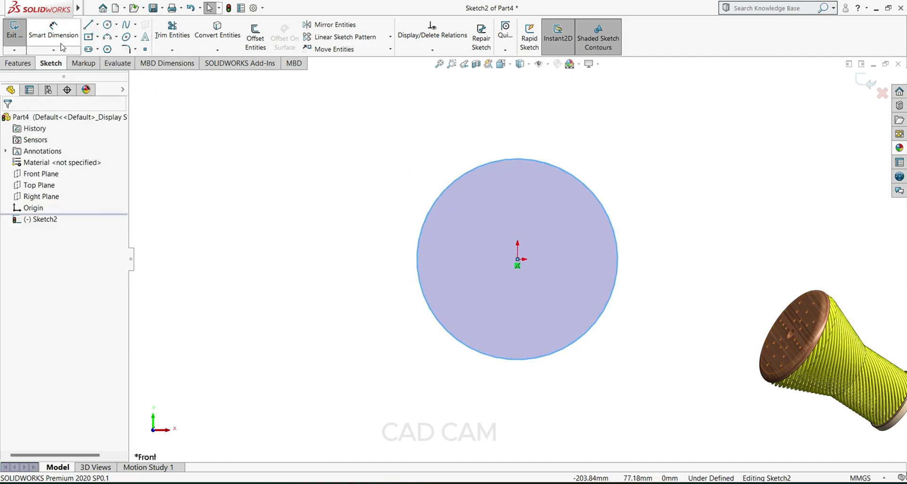
# Dimension the circle's diameter and set it to 250 mm.
pyautogui.click(53, 33)
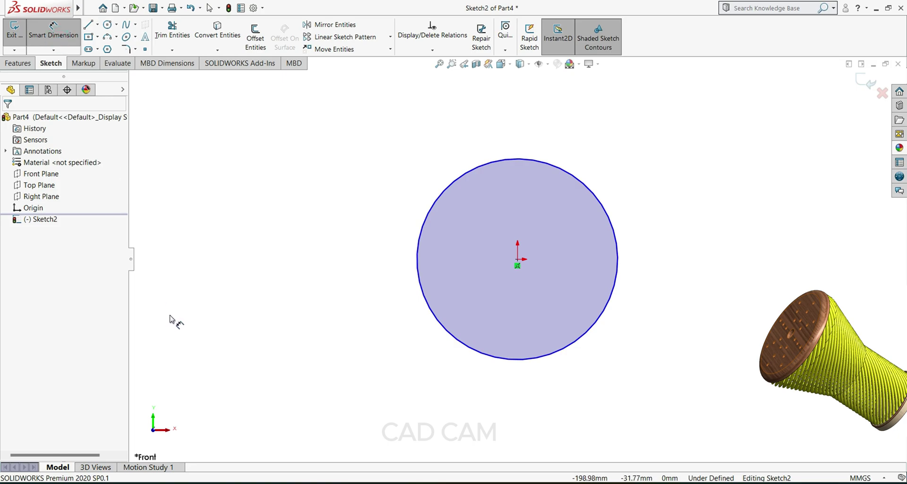
pyautogui.click(439, 327)
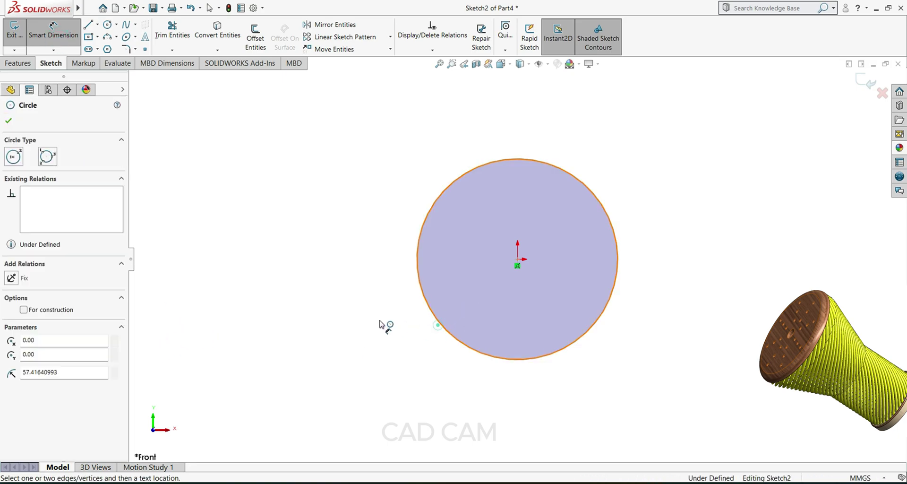
pyautogui.click(335, 307)
pyautogui.write('250')
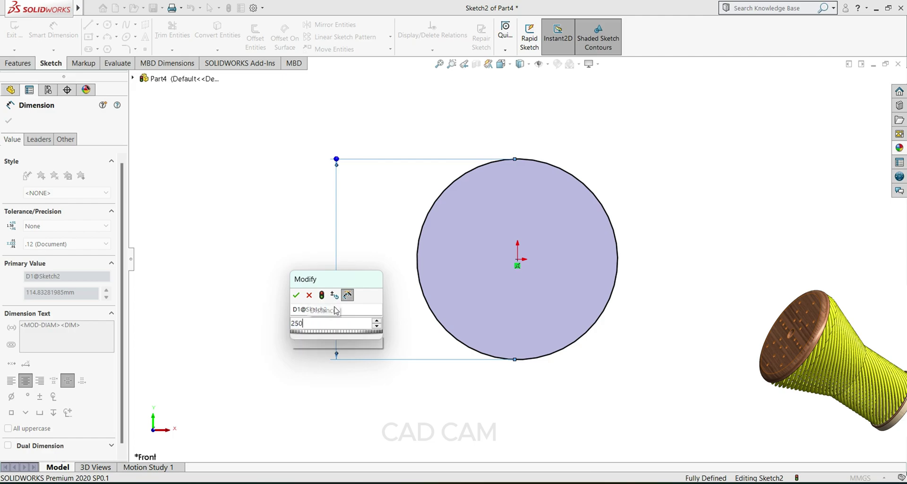
pyautogui.press('Return')
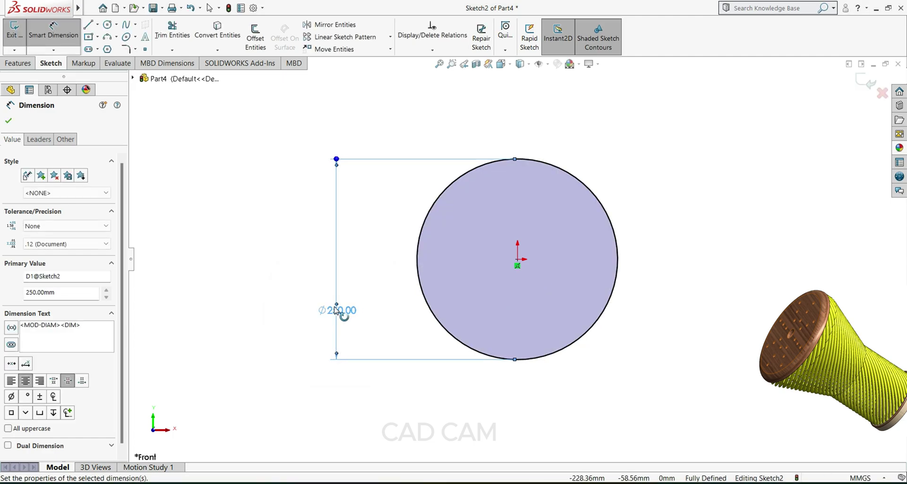
pyautogui.click(7, 118)
# Extrude the circle into a solid disc with a blind depth of 30 mm.
pyautogui.click(18, 63)
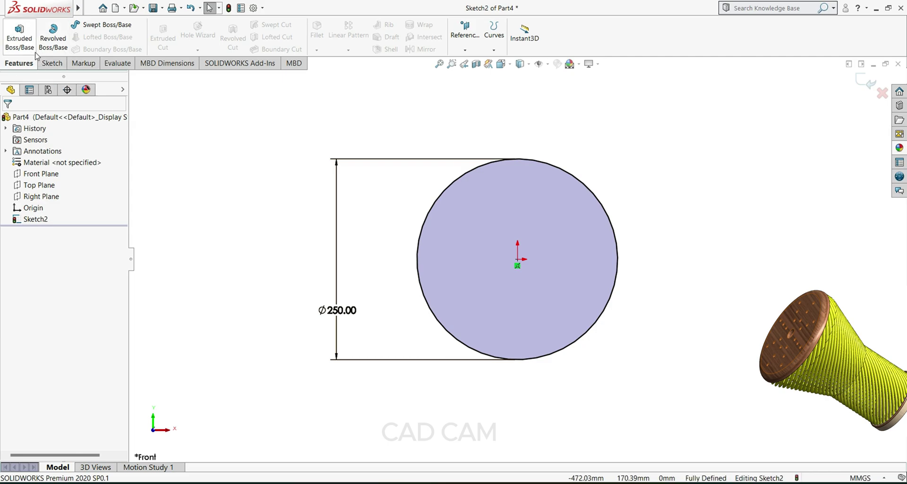
pyautogui.click(19, 38)
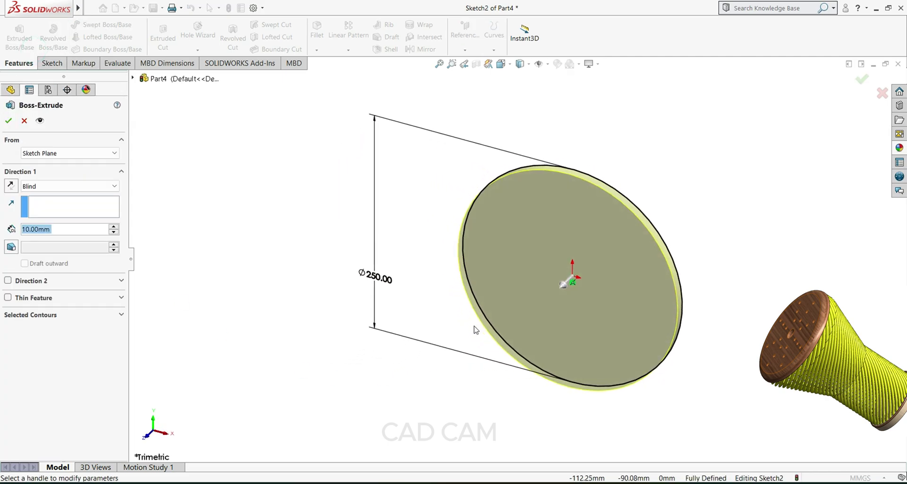
pyautogui.write('30')
pyautogui.press('Return')
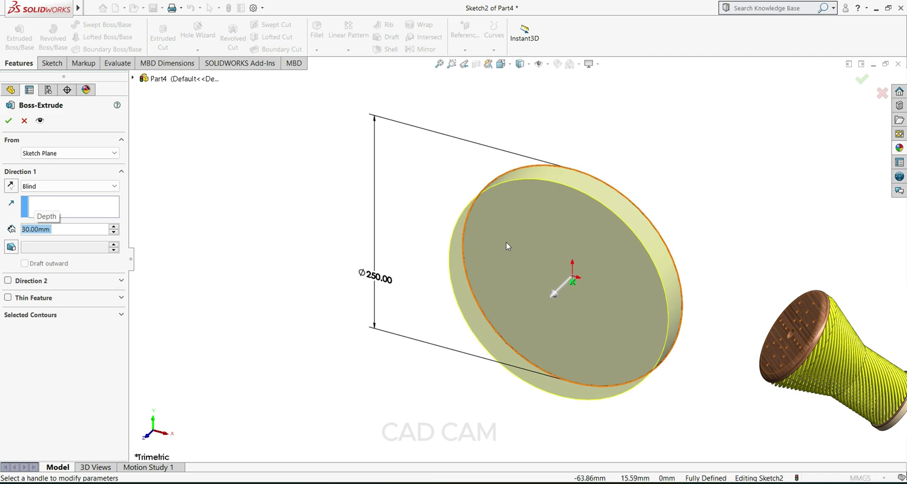
pyautogui.click(8, 120)
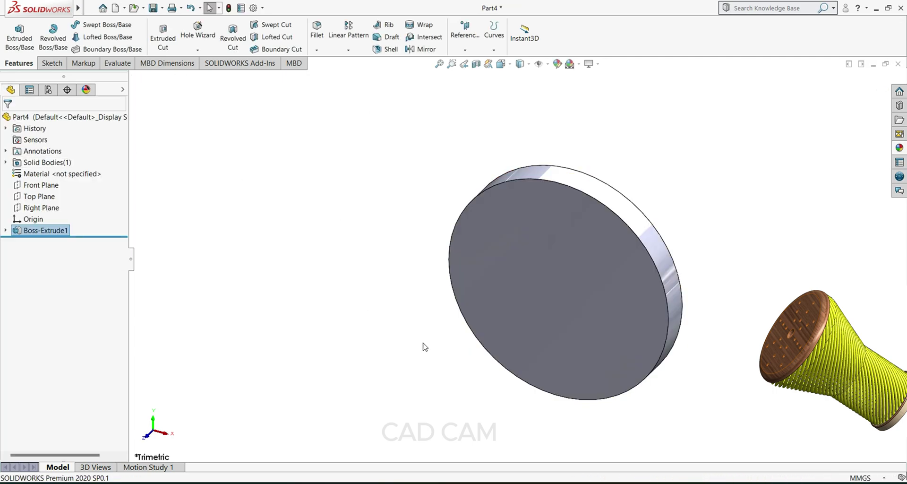
# Start a sketch on the disc's front face and draw a circle about 200 mm in diameter centred on the origin.
pyautogui.moveTo(425, 344); pyautogui.dragTo(485, 249, button='middle')
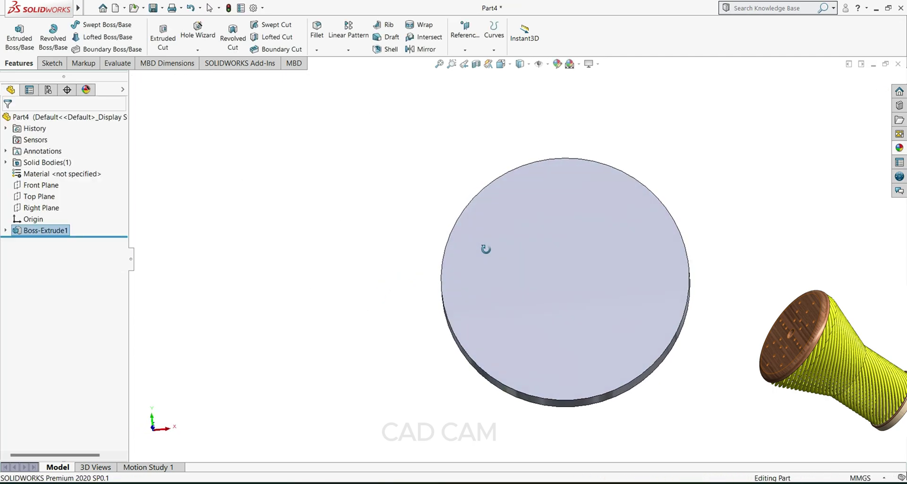
pyautogui.click(511, 267)
pyautogui.click(552, 238)
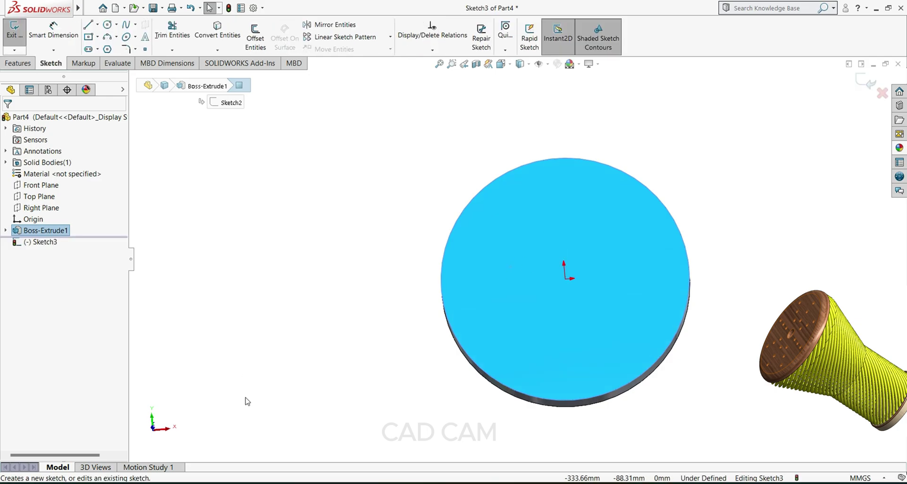
pyautogui.click(108, 25)
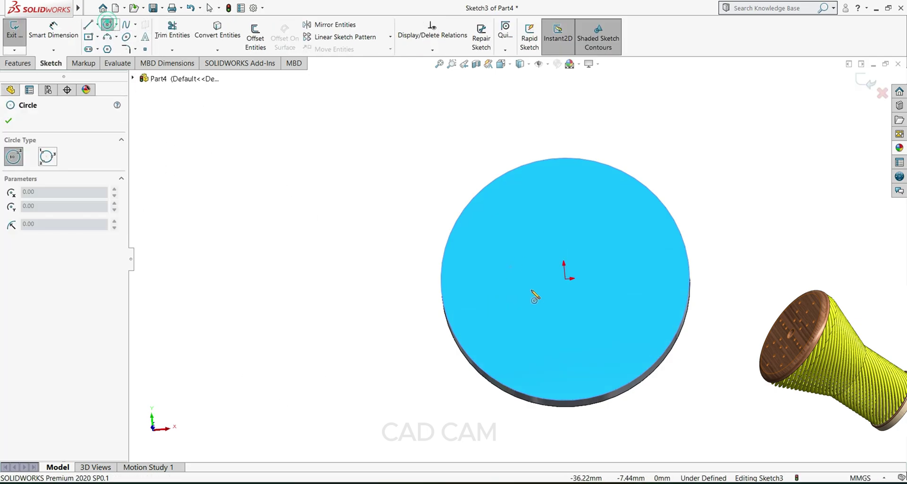
pyautogui.click(571, 289)
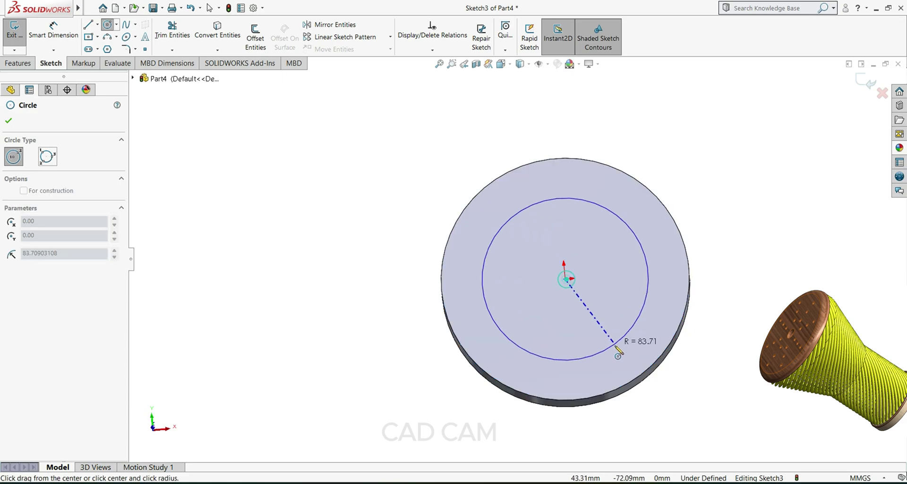
pyautogui.click(618, 361)
# Dimension the new circle on the disc's face with a diameter of 220 mm.
pyautogui.click(48, 35)
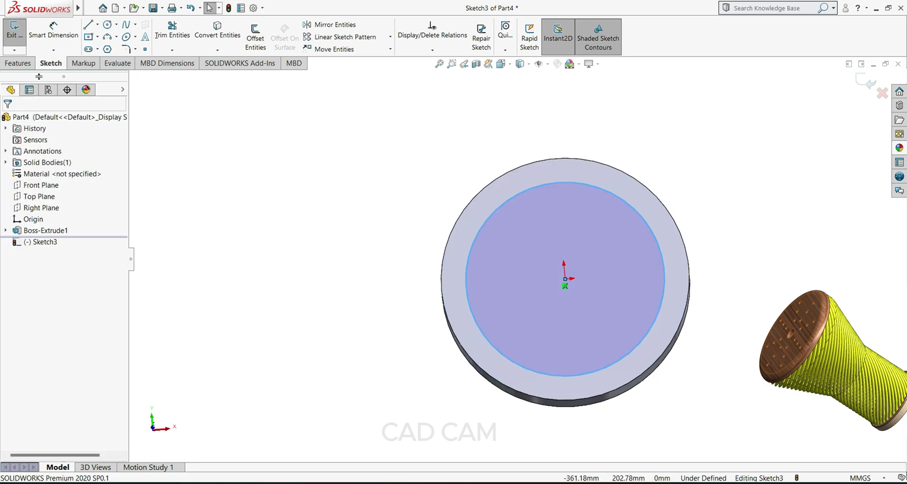
pyautogui.click(469, 304)
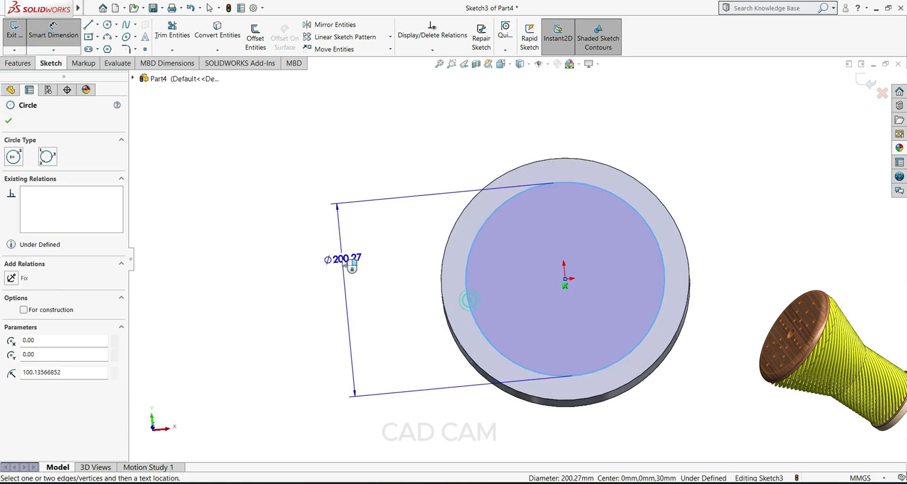
pyautogui.click(344, 258)
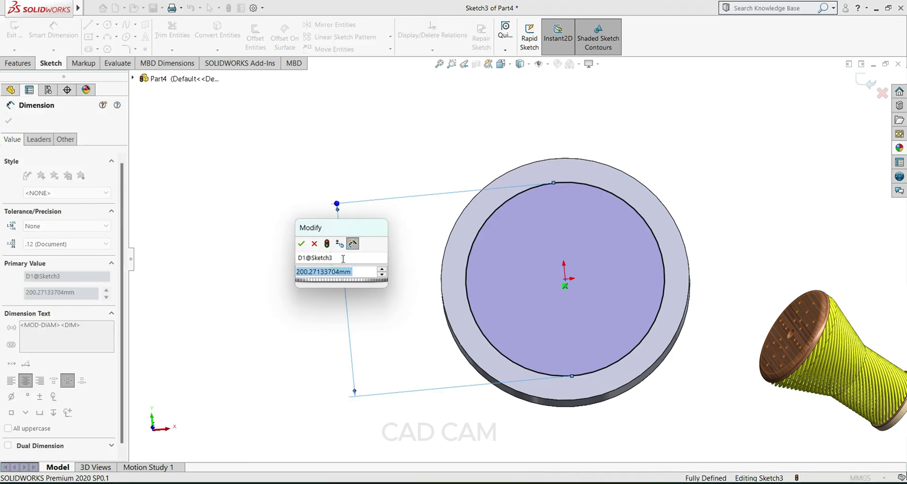
pyautogui.write('220')
pyautogui.press('Return')
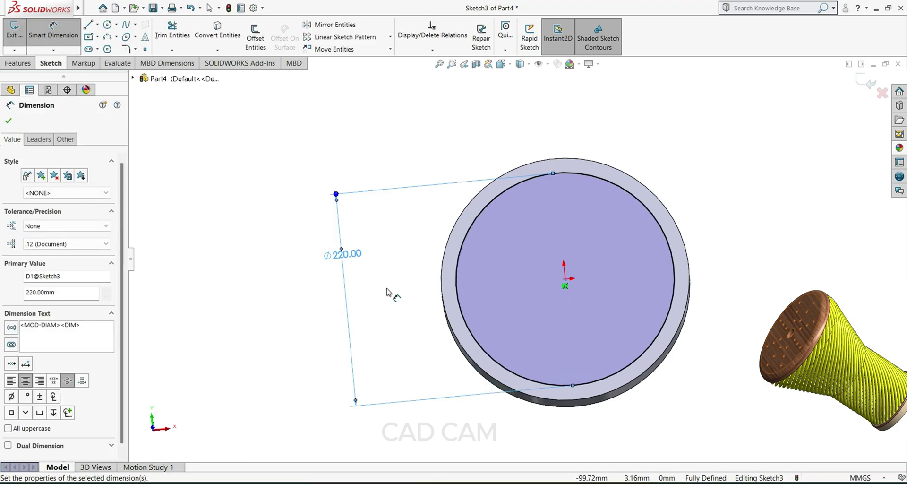
pyautogui.click(173, 358)
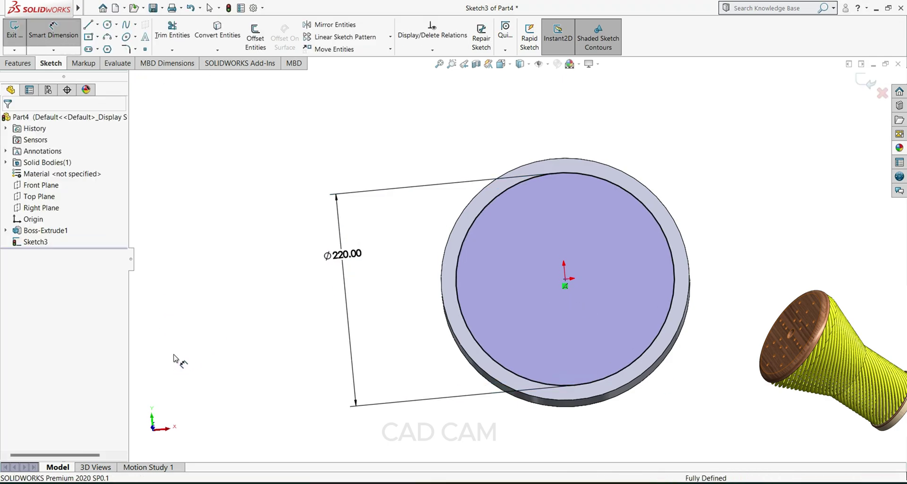
# Convert the 220 mm circle into construction geometry.
pyautogui.click(457, 263)
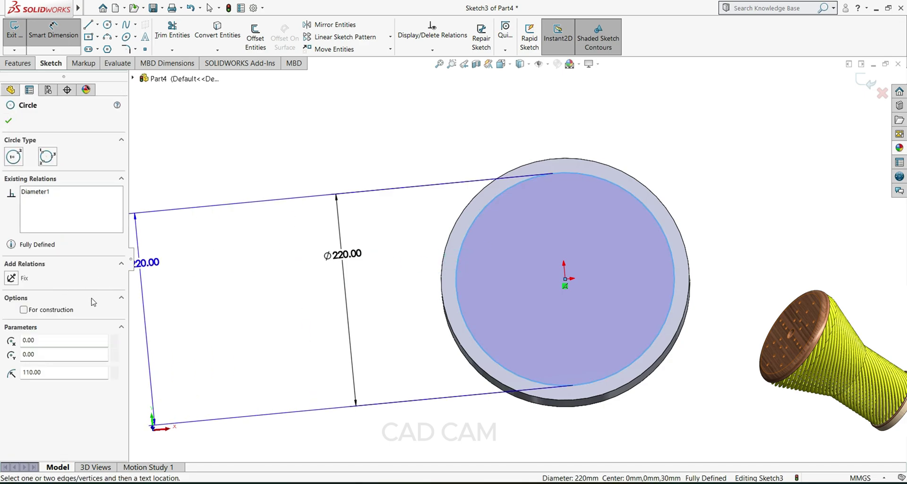
pyautogui.press('Escape')
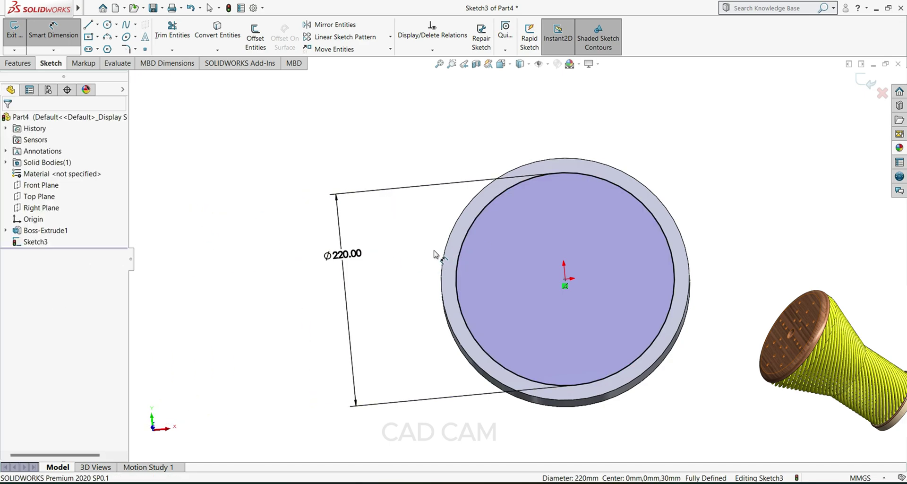
pyautogui.press('Escape')
pyautogui.click(457, 265)
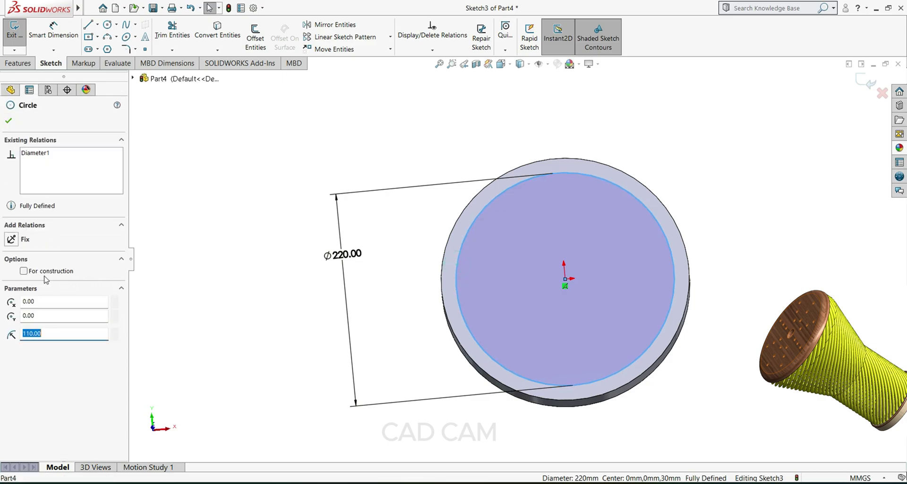
pyautogui.click(24, 272)
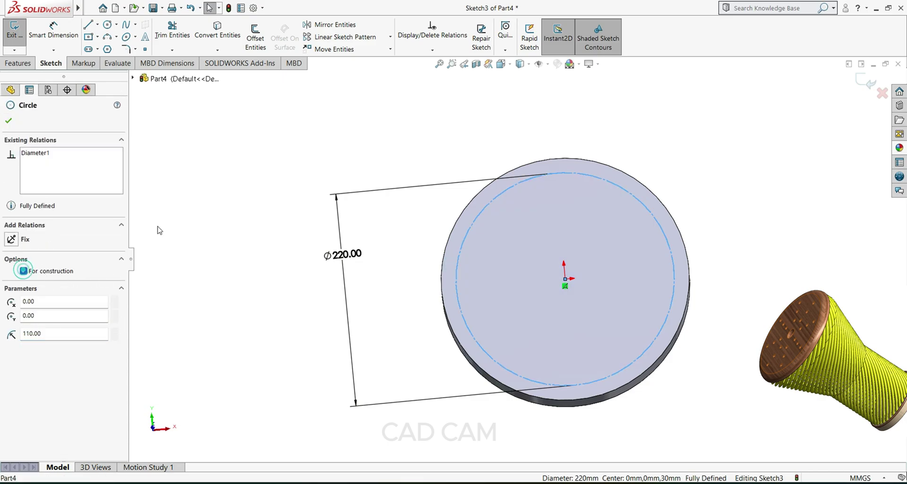
pyautogui.click(9, 121)
# View the disc's face straight on and draw a circle about 28 mm in diameter centred on the construction circle's top quadrant point.
pyautogui.click(571, 328)
pyautogui.press('space')
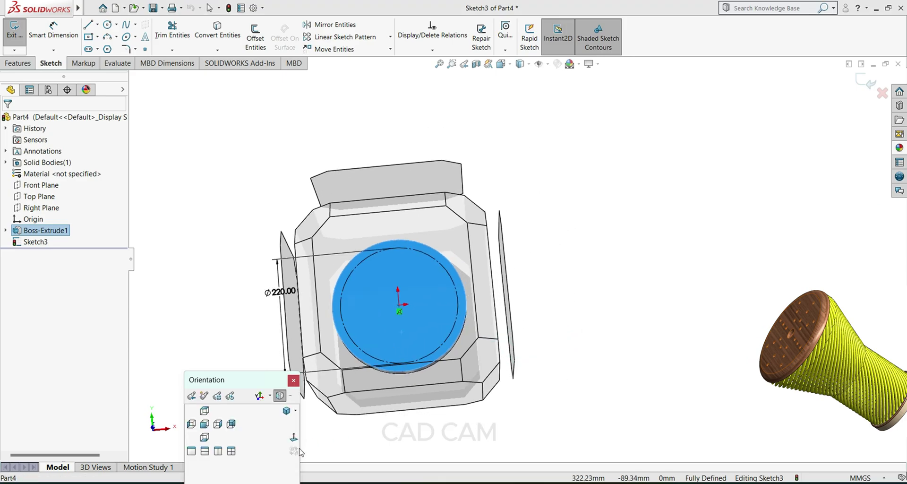
pyautogui.click(294, 439)
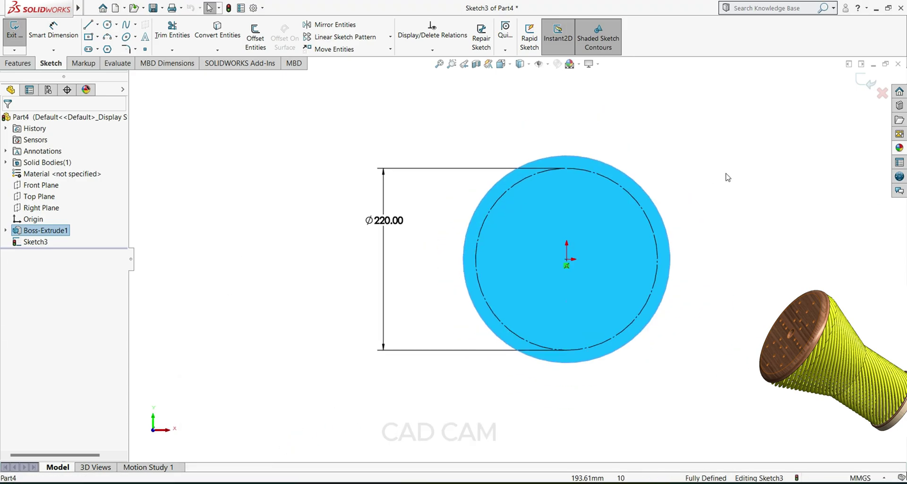
pyautogui.scroll(-3, 615, 213)
pyautogui.scroll(2, 546, 265)
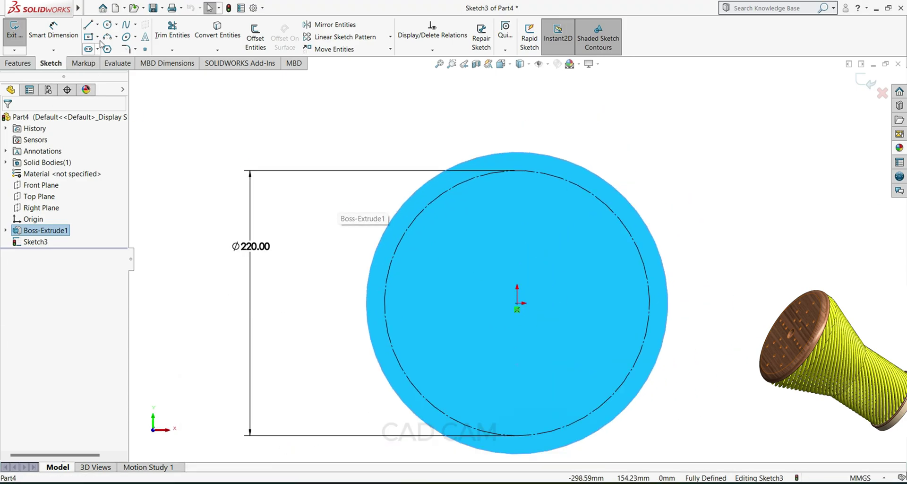
pyautogui.click(108, 25)
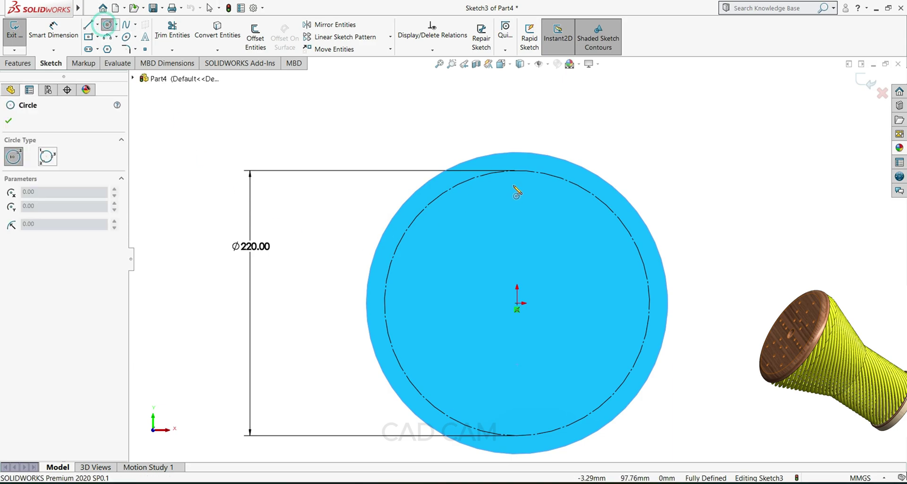
pyautogui.click(517, 171)
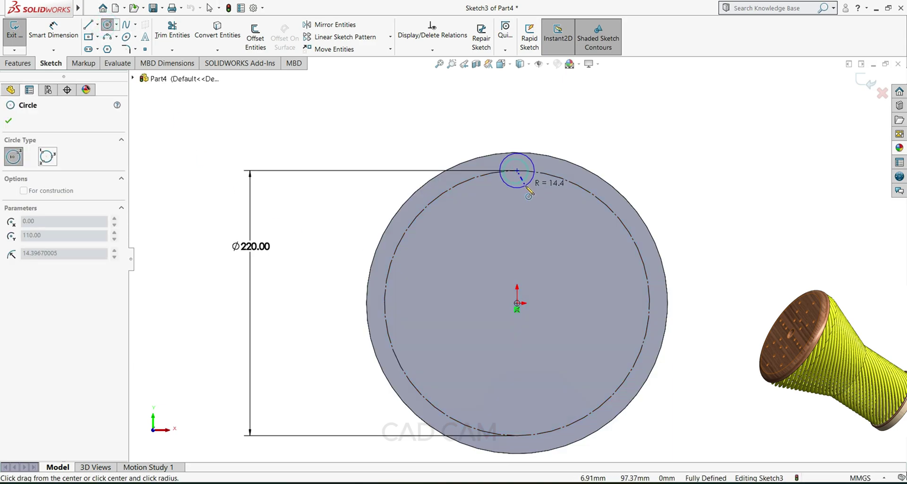
pyautogui.click(527, 183)
pyautogui.click(8, 120)
# Dimension the small circle's diameter and set it to 15 mm.
pyautogui.click(53, 29)
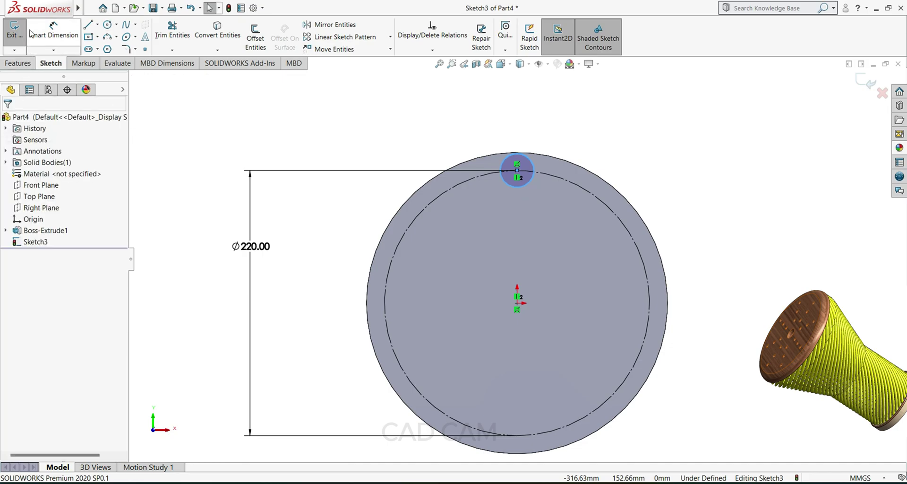
pyautogui.click(533, 172)
pyautogui.click(542, 137)
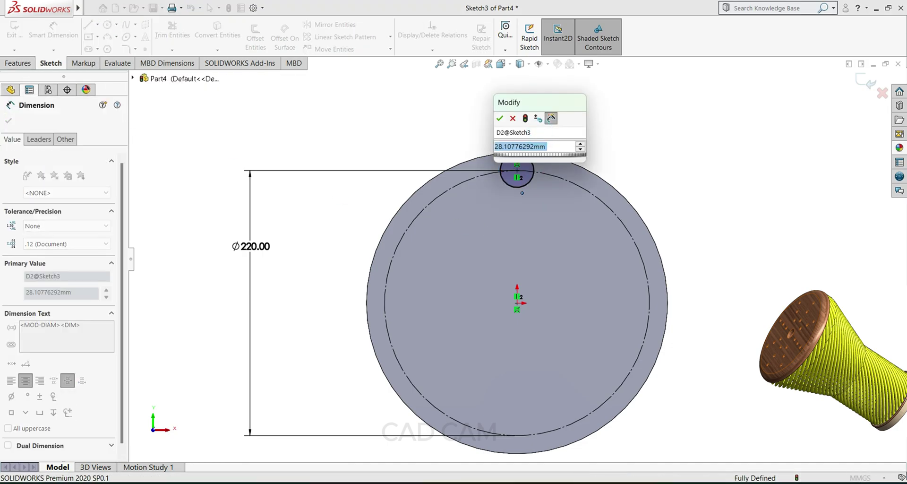
pyautogui.write('30')
pyautogui.press('Return')
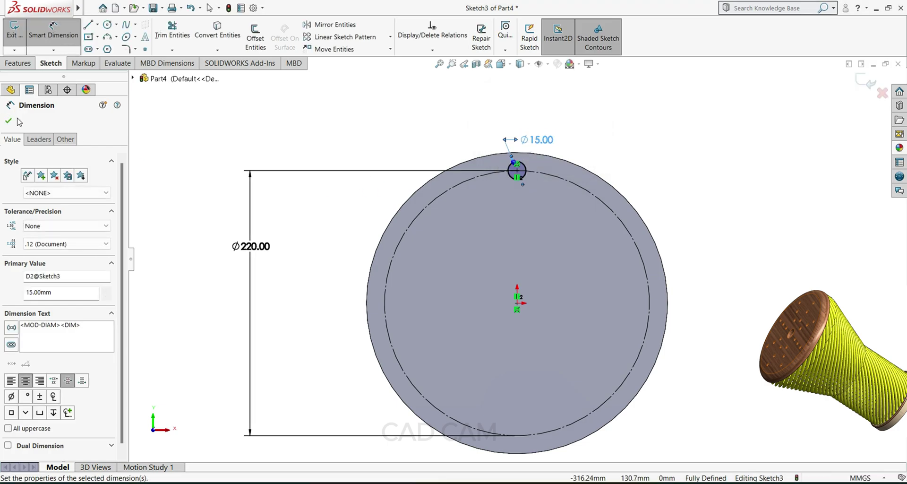
pyautogui.click(9, 121)
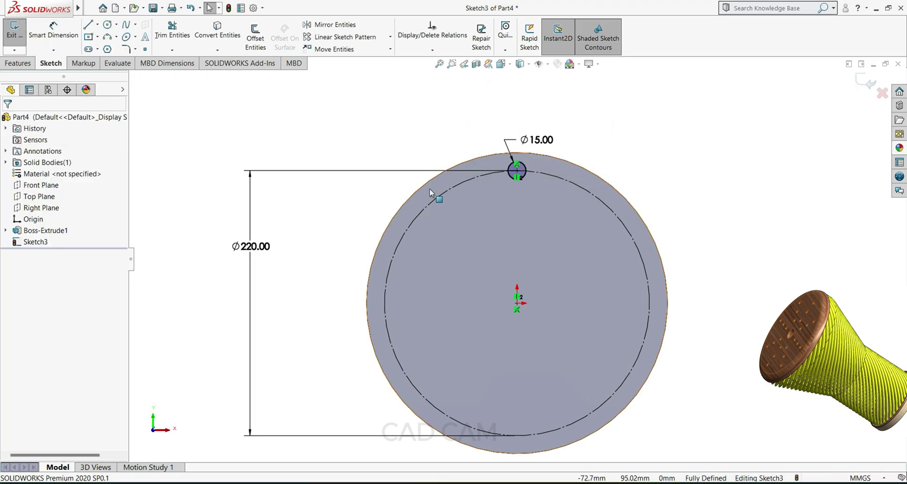
# Create a circular sketch pattern of the 15 mm circle around the disc's centre with 35 equally spaced instances over 360 degrees.
pyautogui.click(391, 36)
pyautogui.click(362, 62)
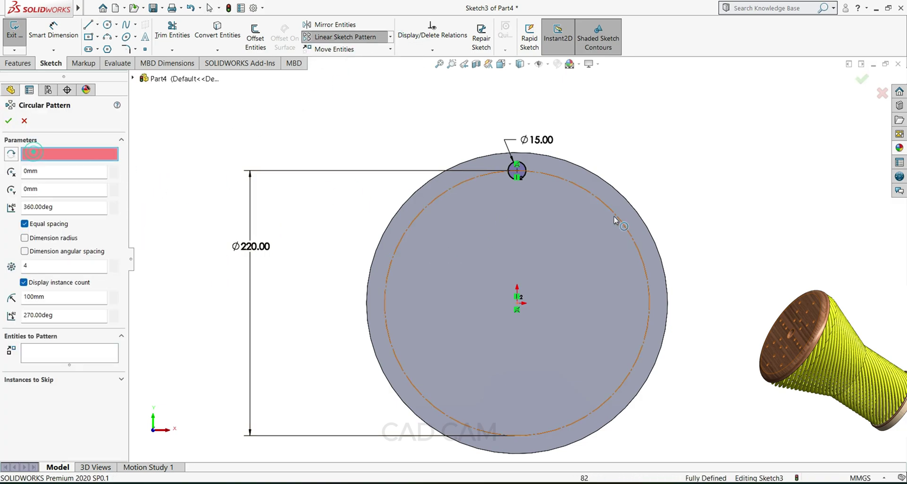
pyautogui.click(525, 177)
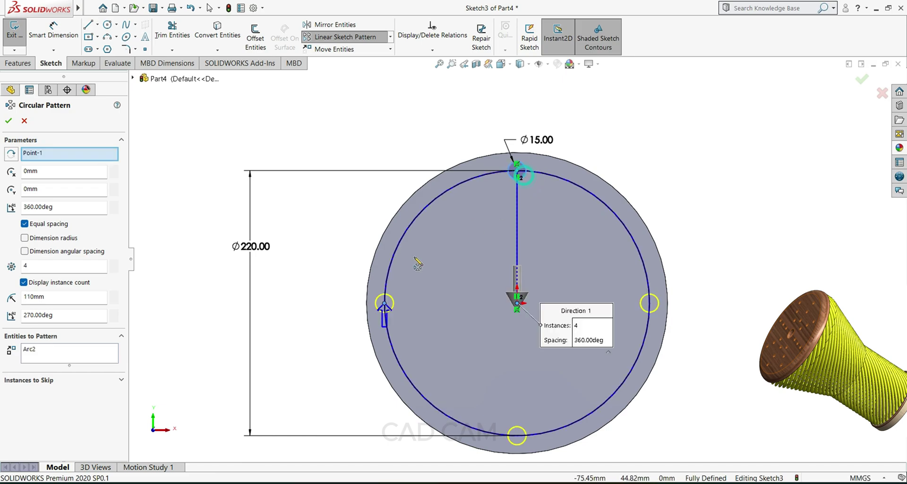
pyautogui.click(41, 267)
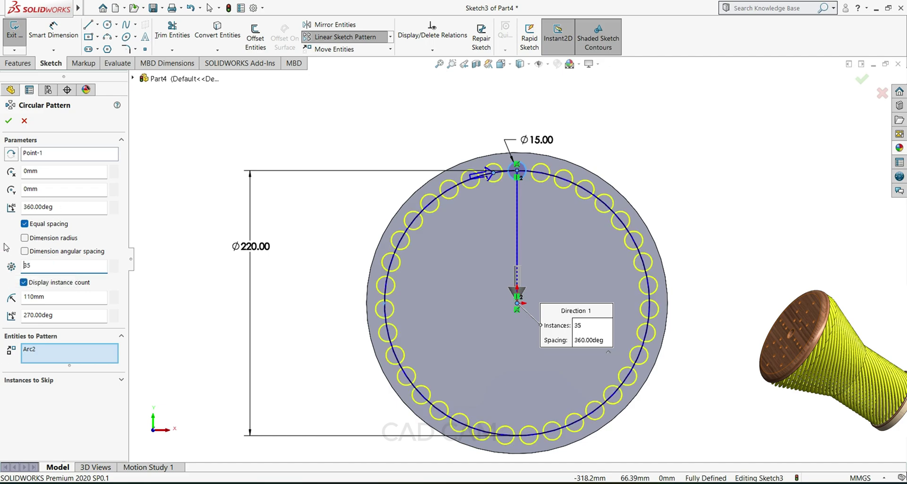
pyautogui.click(8, 121)
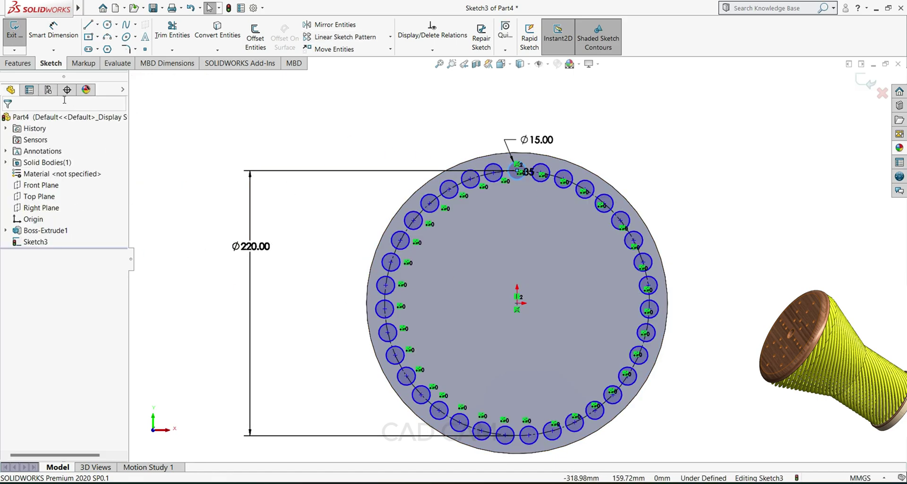
# Extrude the ring of circles 500 mm from the disc's face as rods, merged with the disc.
pyautogui.click(18, 63)
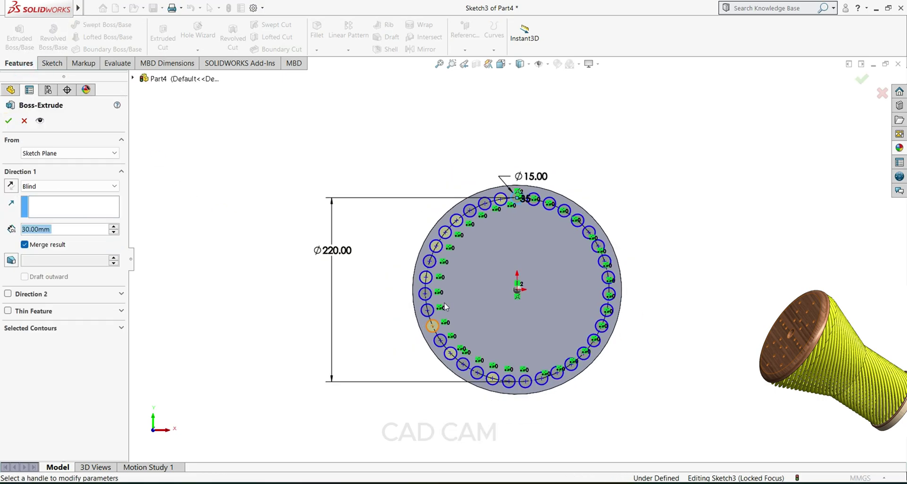
pyautogui.doubleClick(58, 232)
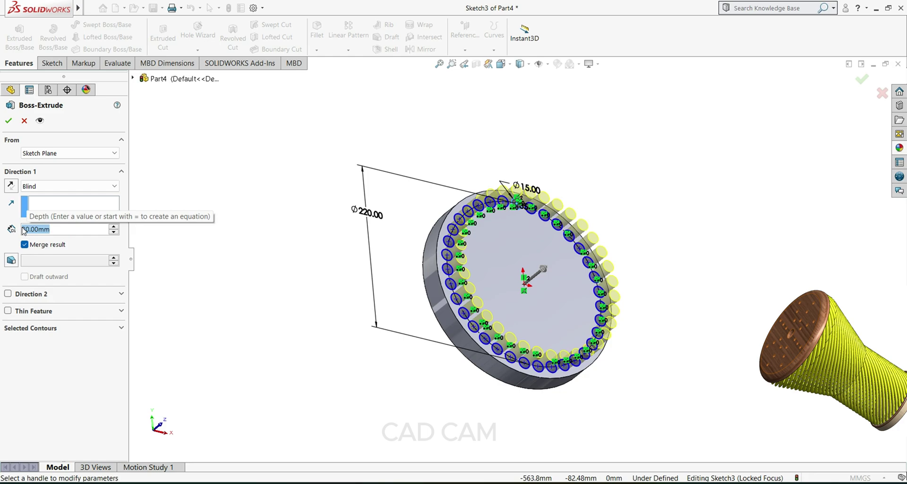
pyautogui.write('55')
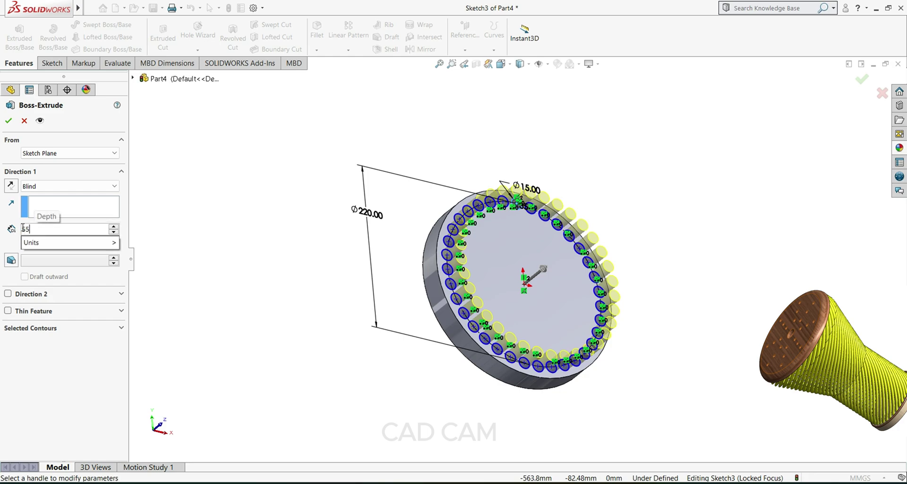
pyautogui.write('00')
pyautogui.press('Return')
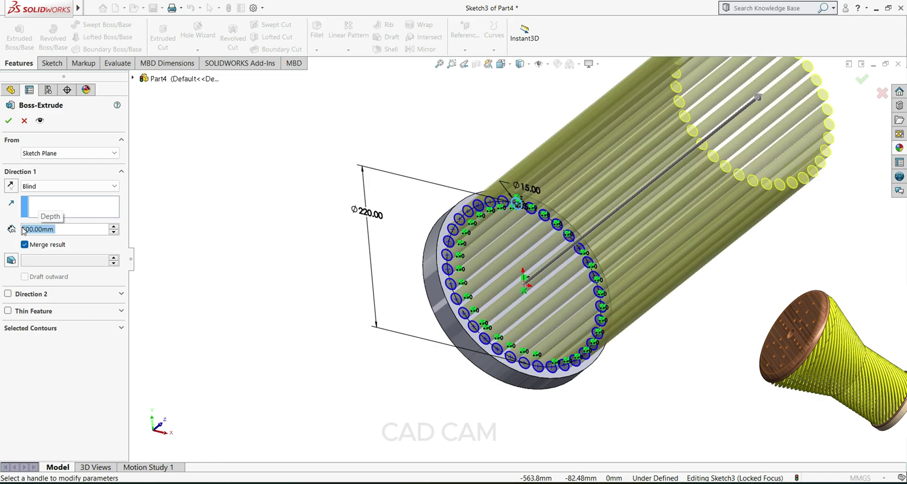
pyautogui.click(6, 120)
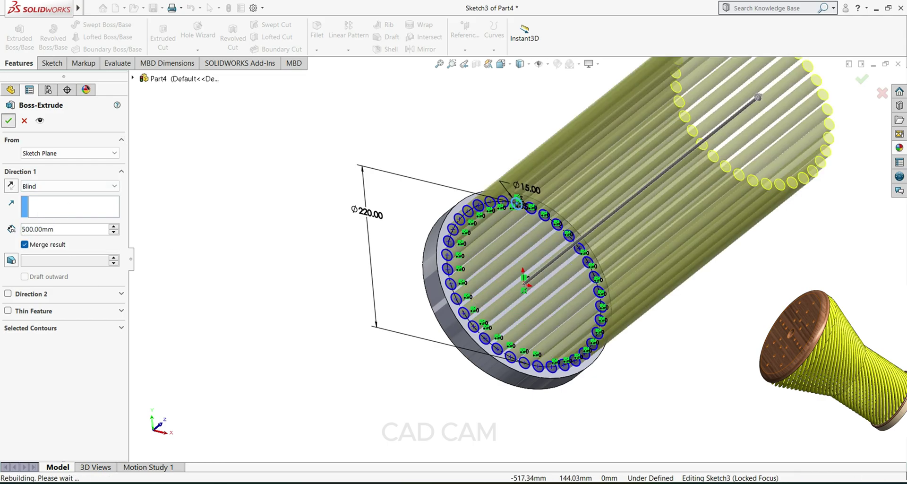
# Start a Flex feature on the merged body of disc and rods.
pyautogui.moveTo(670, 299); pyautogui.dragTo(723, 347, button='middle')
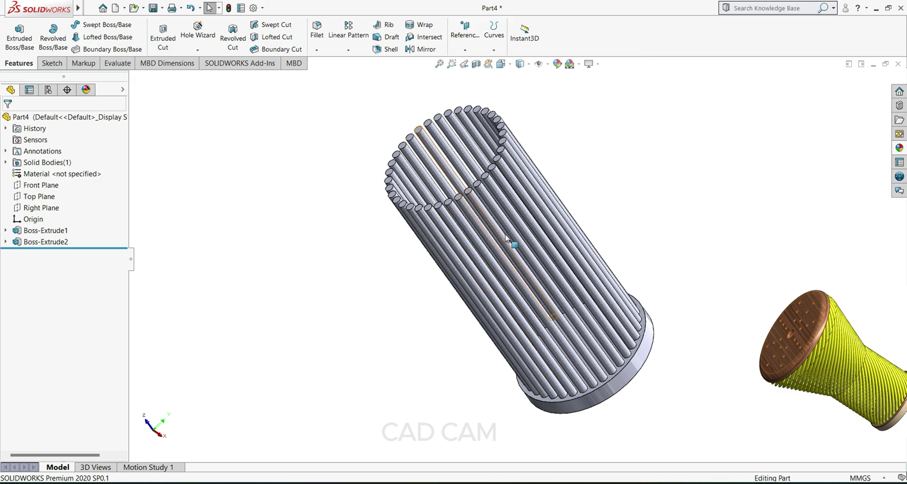
pyautogui.moveTo(293, 264); pyautogui.dragTo(331, 213, button='middle')
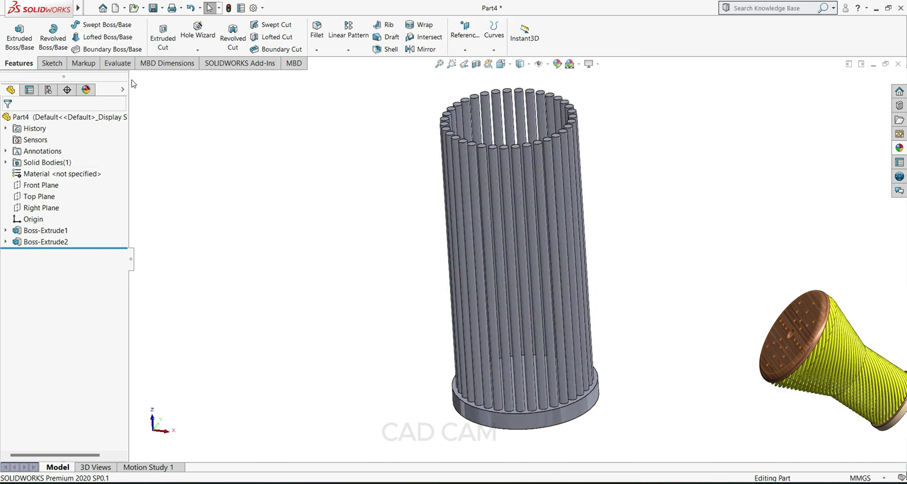
pyautogui.moveTo(100, 10)
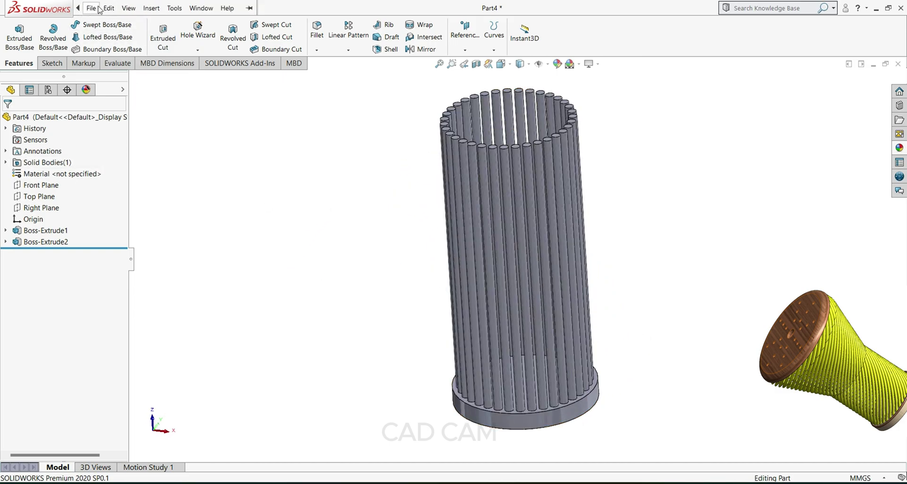
pyautogui.click(150, 8)
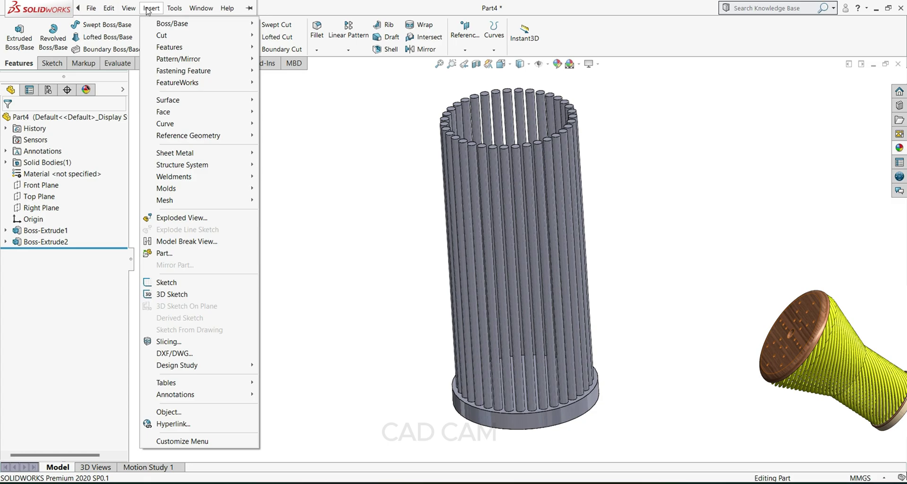
pyautogui.click(166, 46)
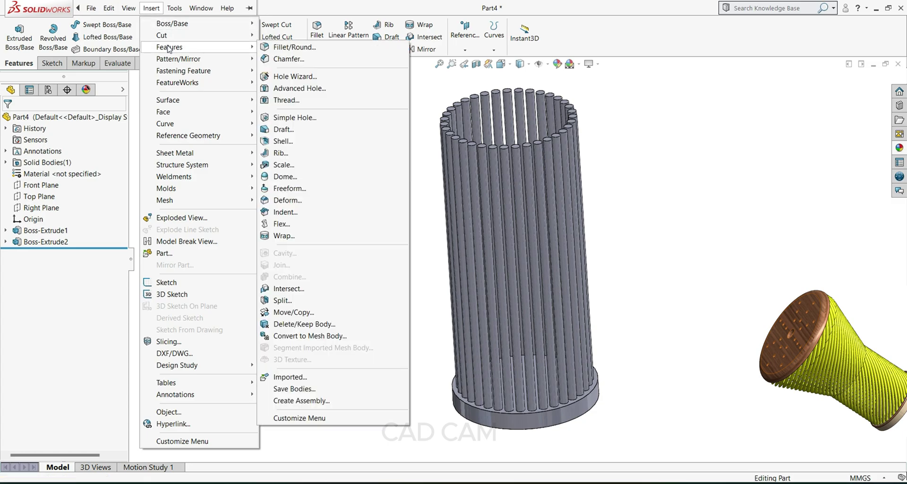
pyautogui.click(291, 223)
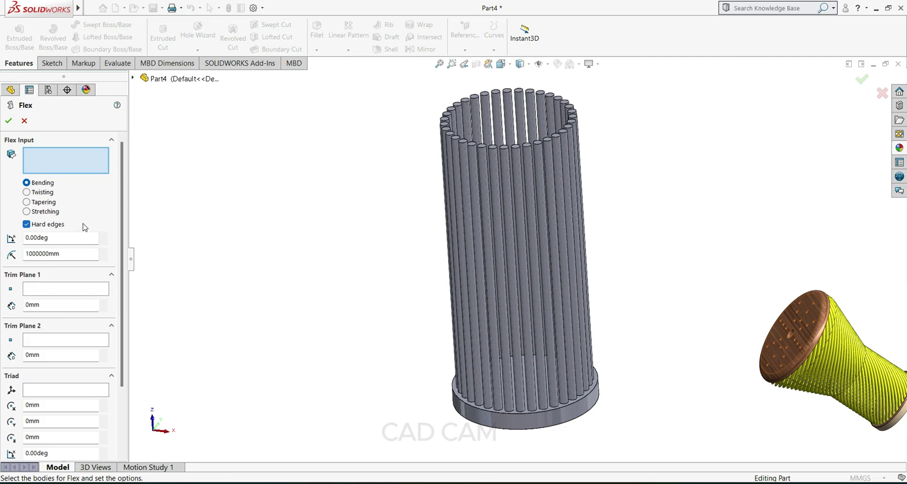
pyautogui.moveTo(293, 268); pyautogui.dragTo(320, 241, button='middle')
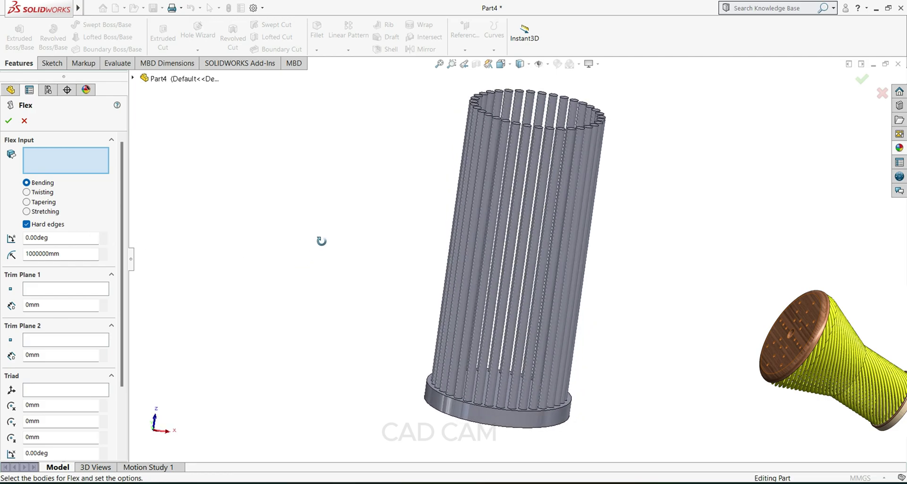
pyautogui.click(482, 193)
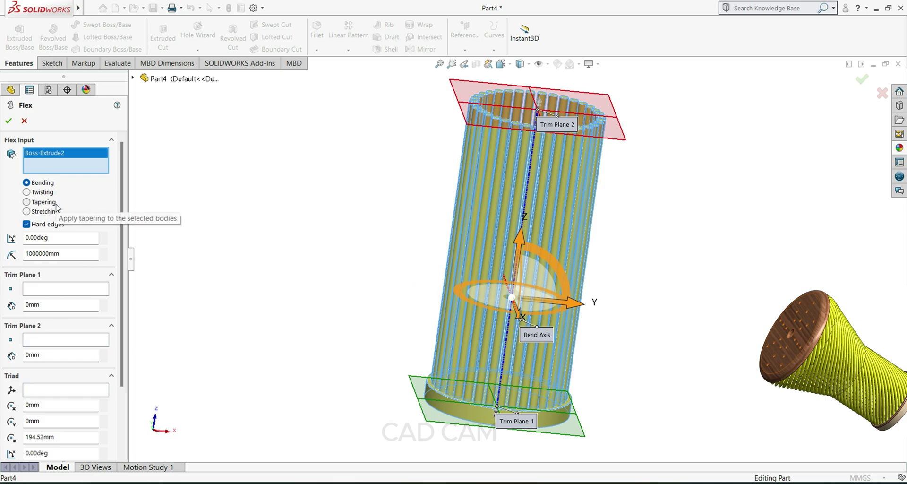
# Set the flex type to Tapering, with trim plane 1 offset 250 mm and trim plane 2 offset 20 mm.
pyautogui.click(53, 288)
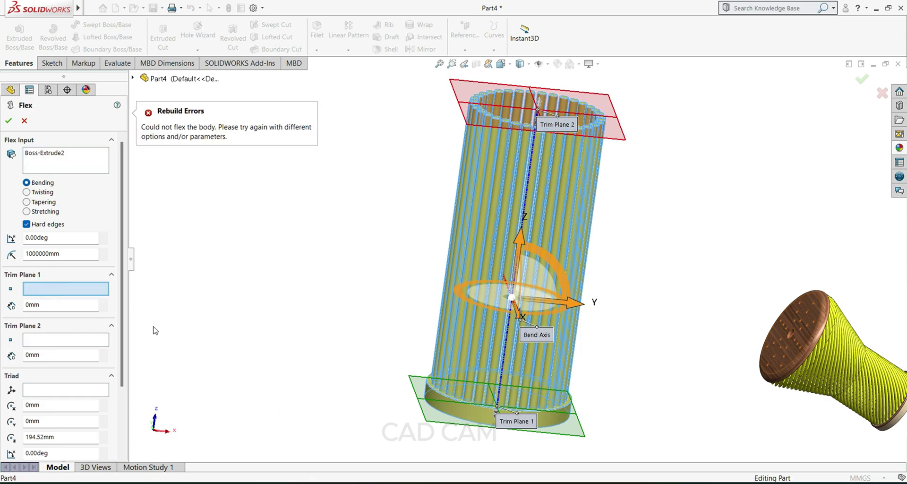
pyautogui.click(46, 305)
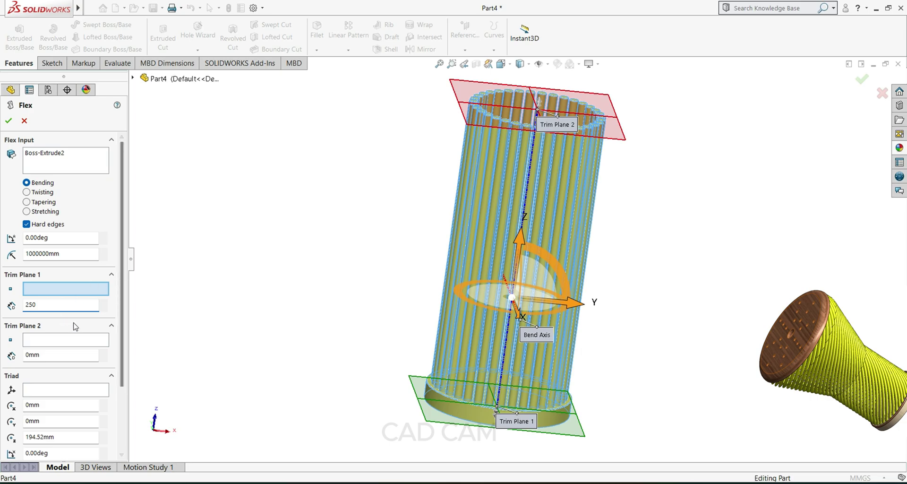
pyautogui.click(32, 203)
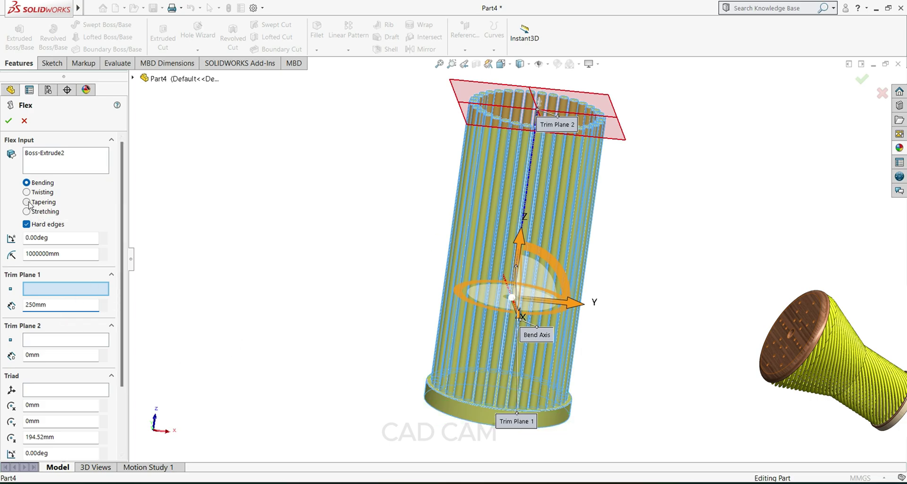
pyautogui.click(36, 325)
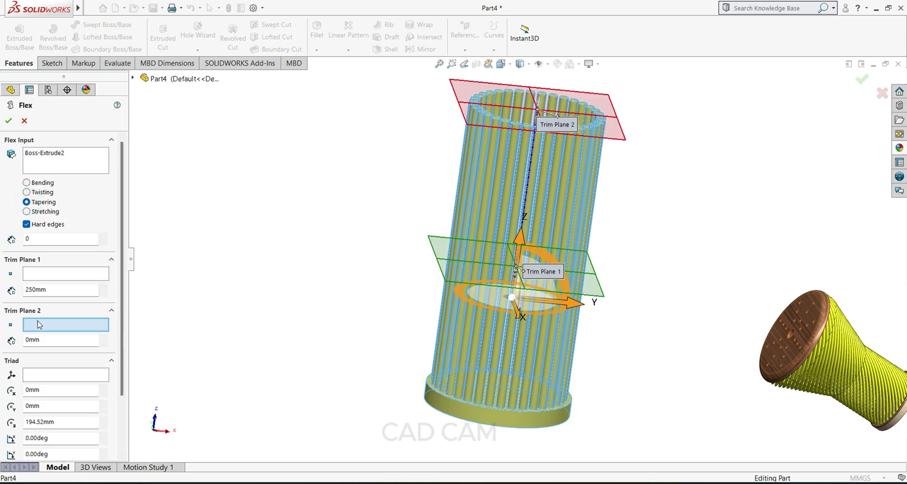
pyautogui.click(59, 339)
pyautogui.press('Return')
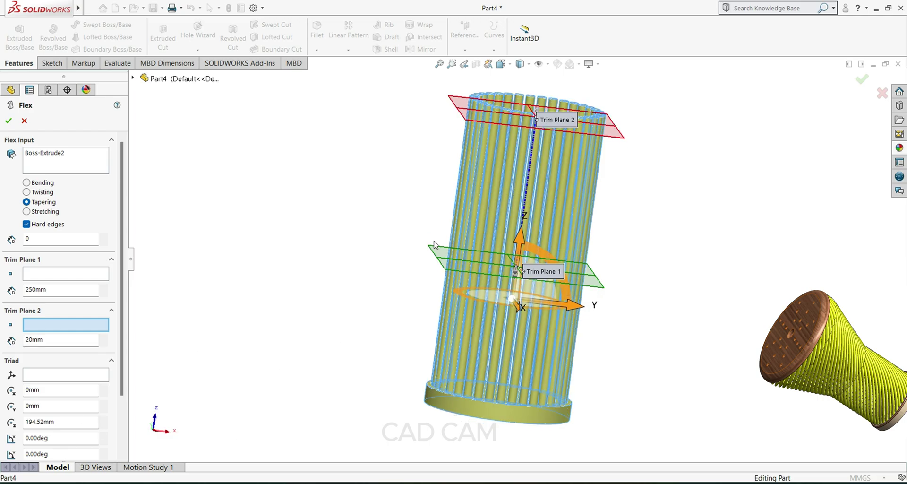
# Set the taper factor to 0.85 and inspect the flared preview from the side.
pyautogui.doubleClick(34, 238)
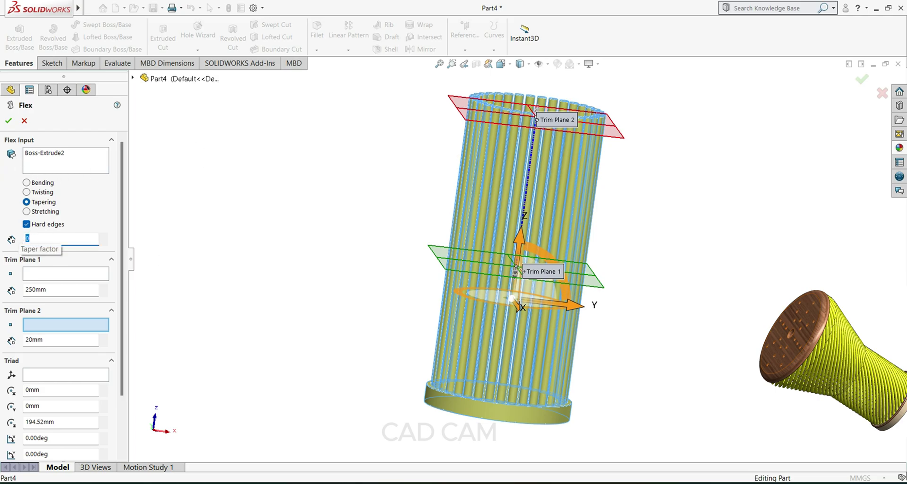
pyautogui.press('Return')
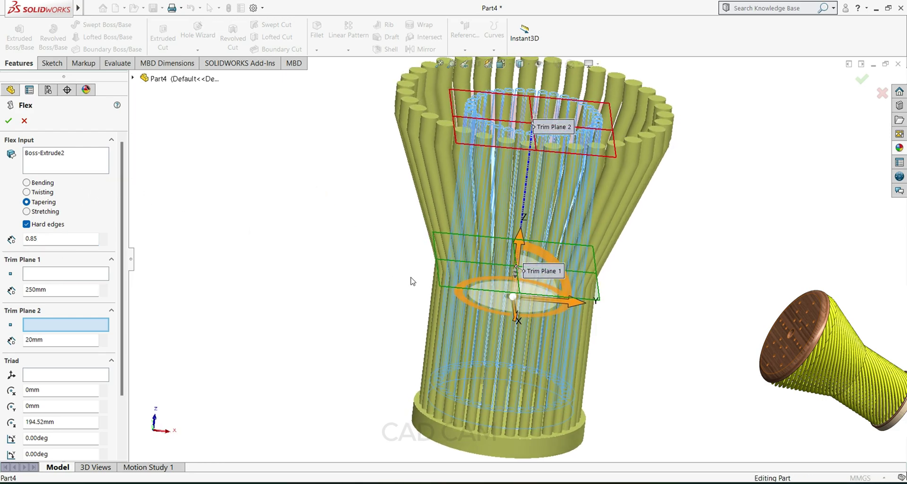
pyautogui.moveTo(718, 249); pyautogui.dragTo(721, 203, button='middle')
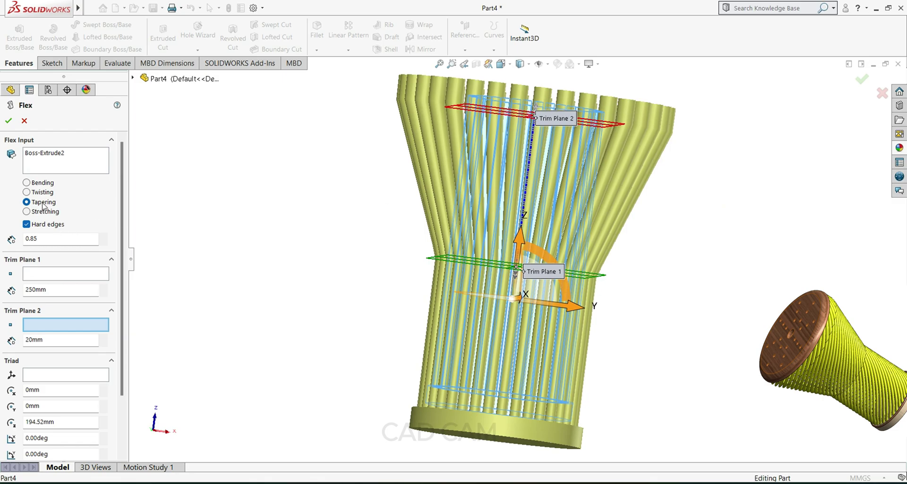
# Try a taper factor of 1, return it to 0.85 and apply the Flex feature.
pyautogui.doubleClick(42, 241)
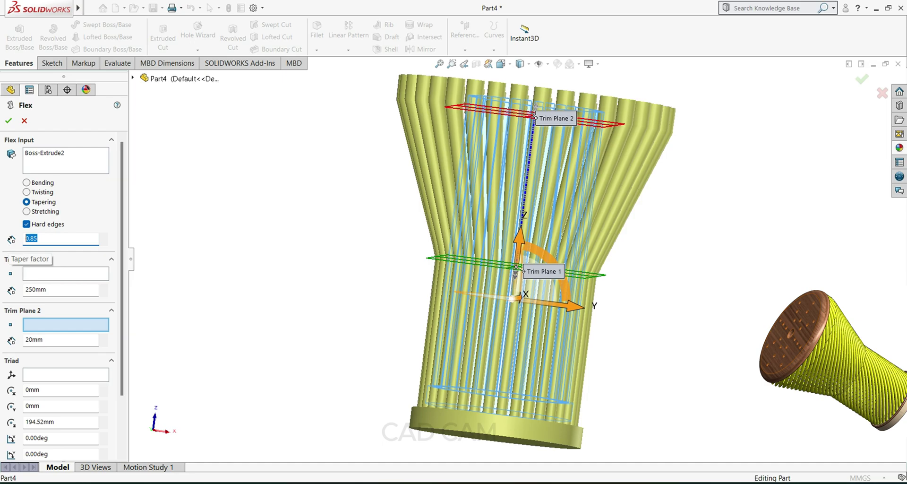
pyautogui.write('1')
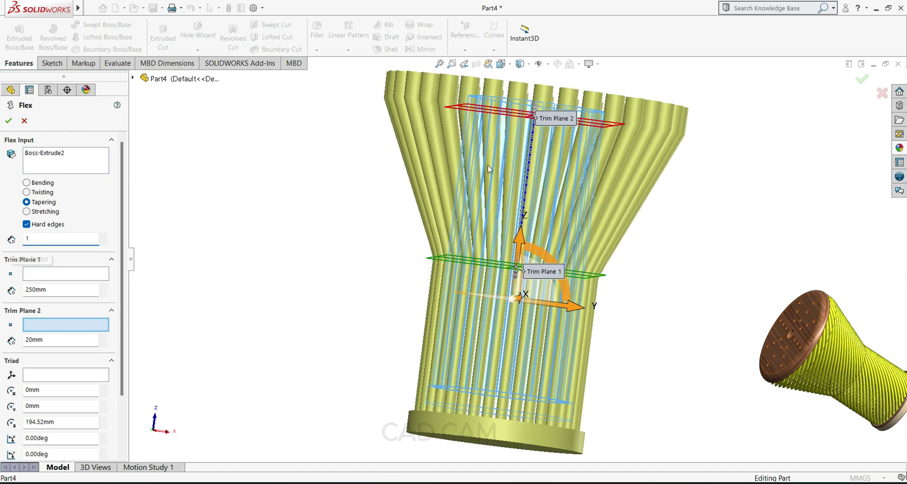
pyautogui.doubleClick(41, 237)
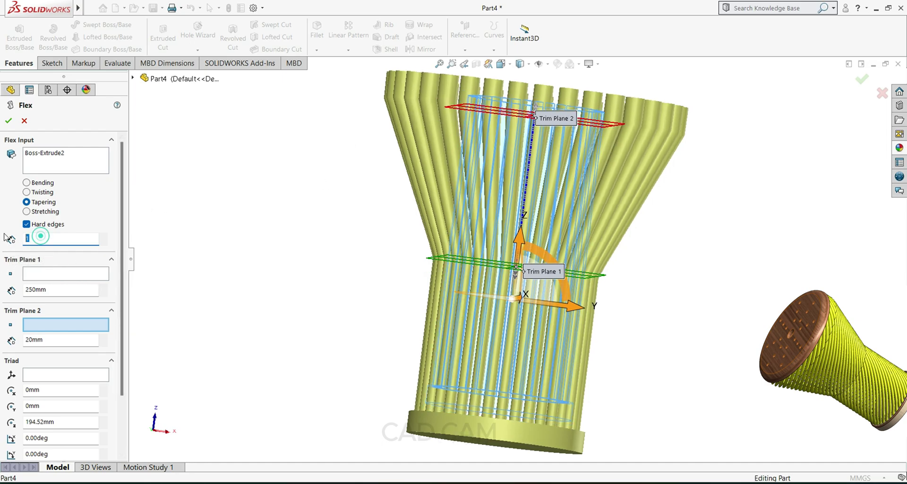
pyautogui.write('.85')
pyautogui.press('Return')
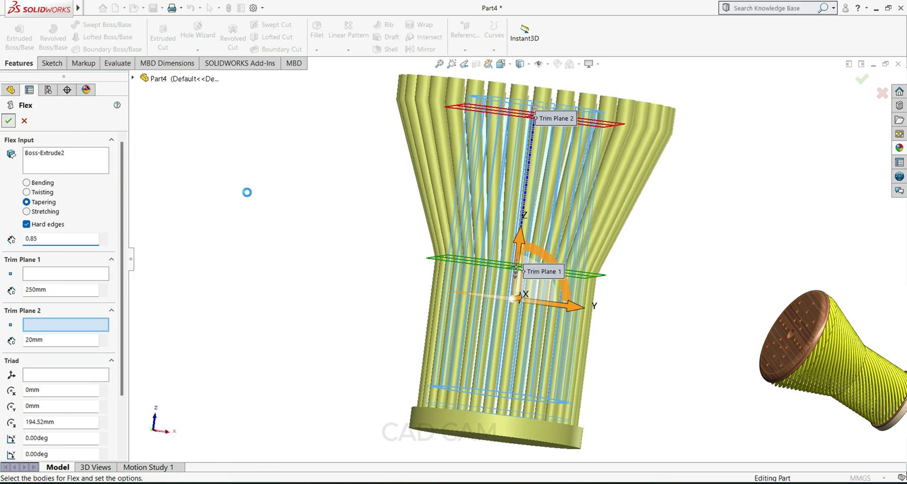
# Roll the model back to before the Flex feature to compare the straight rods, and roll it forward again.
pyautogui.moveTo(384, 214); pyautogui.dragTo(319, 283, button='middle')
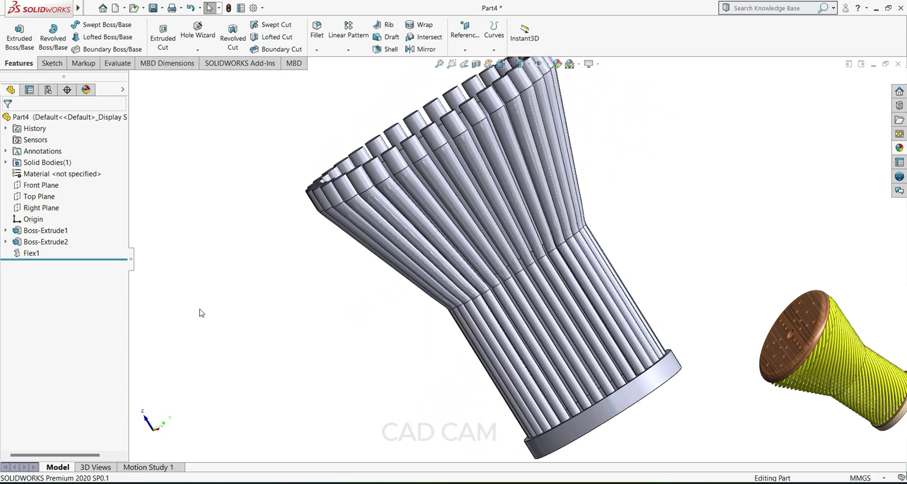
pyautogui.moveTo(56, 259); pyautogui.dragTo(55, 246)
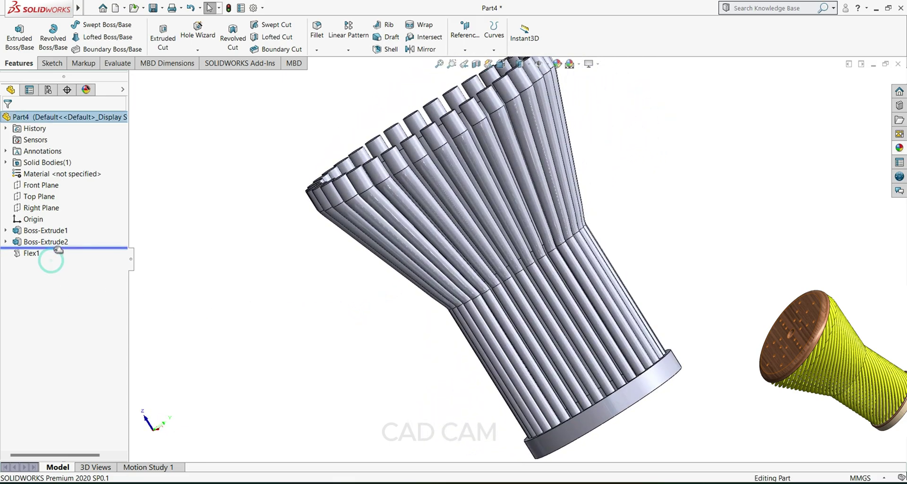
pyautogui.click(371, 263)
pyautogui.moveTo(370, 262); pyautogui.dragTo(414, 238, button='middle')
pyautogui.moveTo(93, 246); pyautogui.dragTo(92, 258)
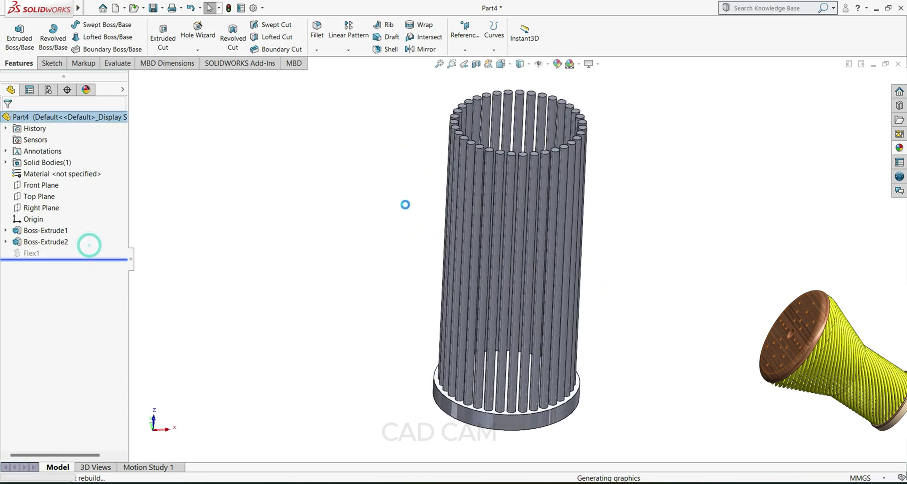
pyautogui.moveTo(616, 254); pyautogui.dragTo(623, 232, button='middle')
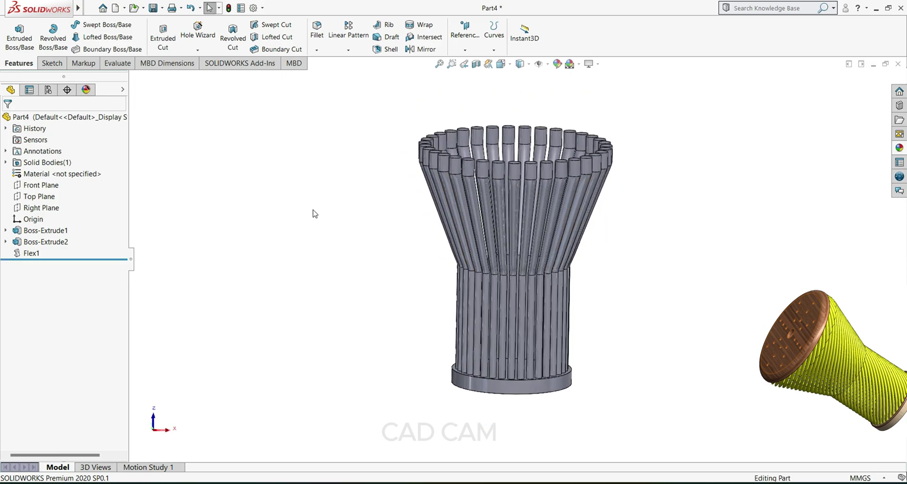
# Sketch a circle about 481 mm in diameter, centred on the origin and enclosing all rods, on a rod's flat end face at the flared end.
pyautogui.moveTo(314, 212); pyautogui.dragTo(411, 278, button='middle')
pyautogui.click(465, 260)
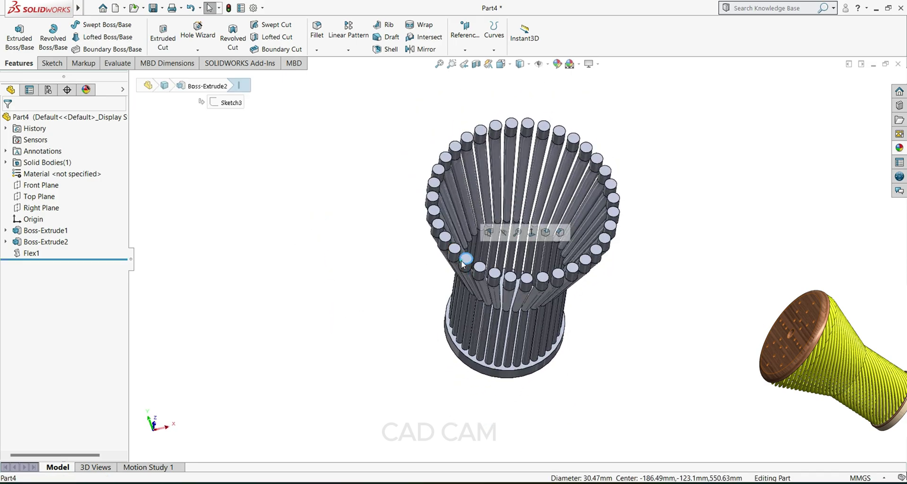
pyautogui.click(480, 269)
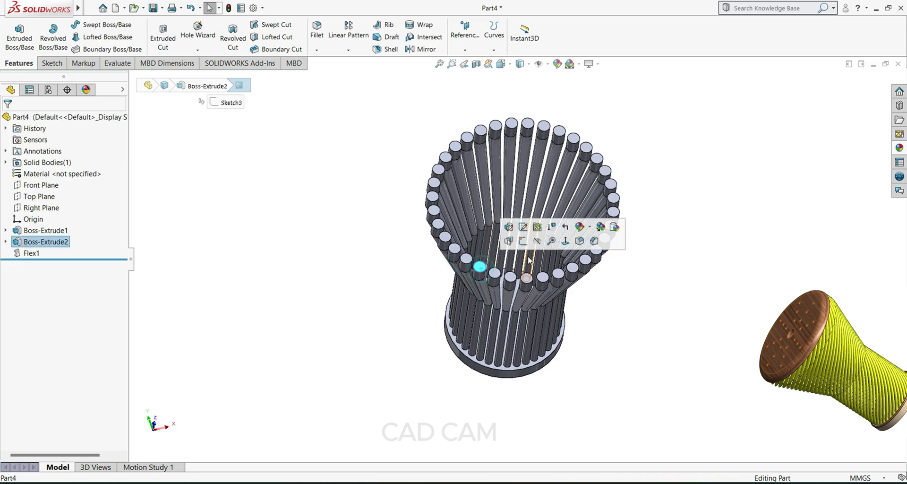
pyautogui.click(524, 241)
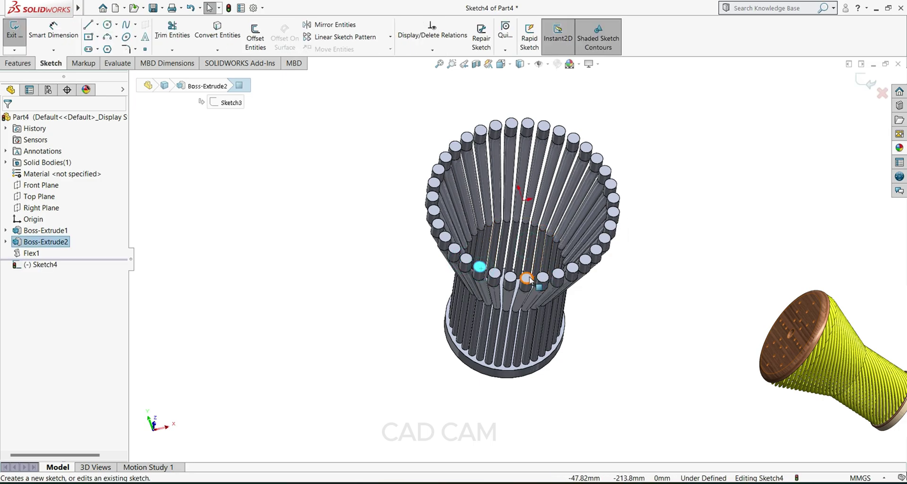
pyautogui.click(107, 25)
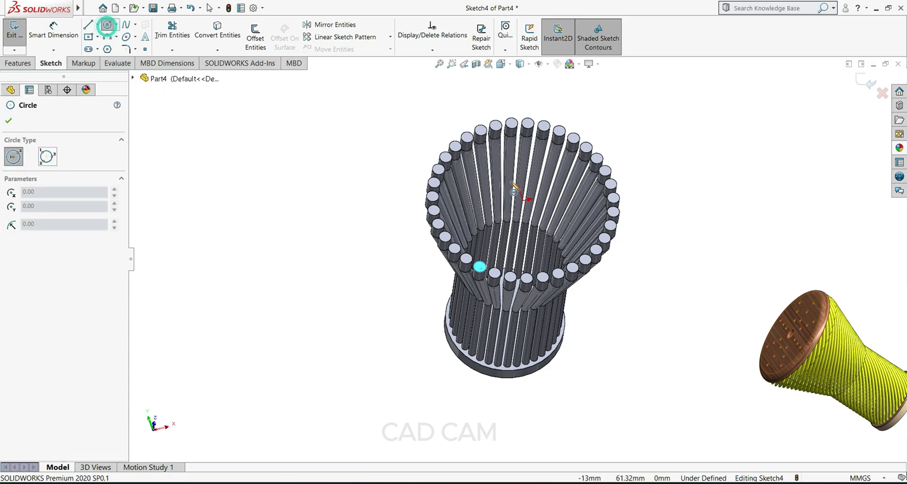
pyautogui.click(523, 200)
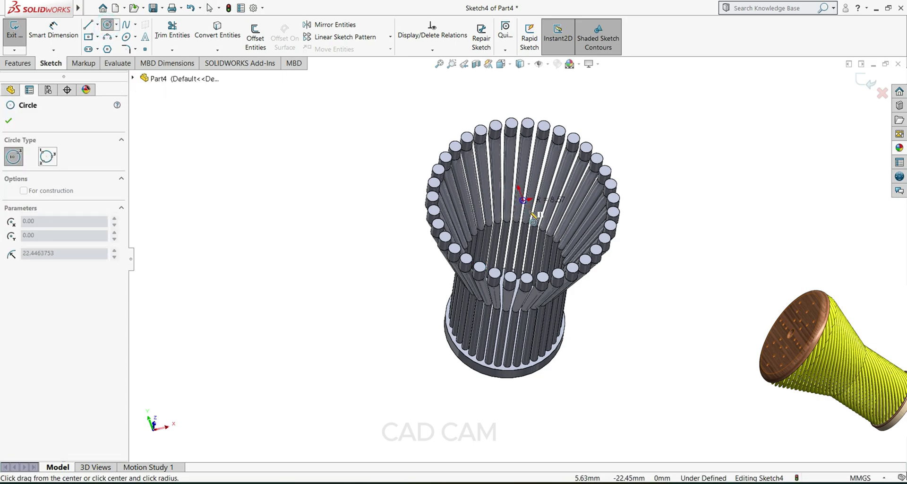
pyautogui.click(551, 282)
pyautogui.rightClick(629, 318)
pyautogui.click(662, 323)
# View the sketch face-on and dimension the circle around the rod ends to a diameter of 480 mm.
pyautogui.press('space')
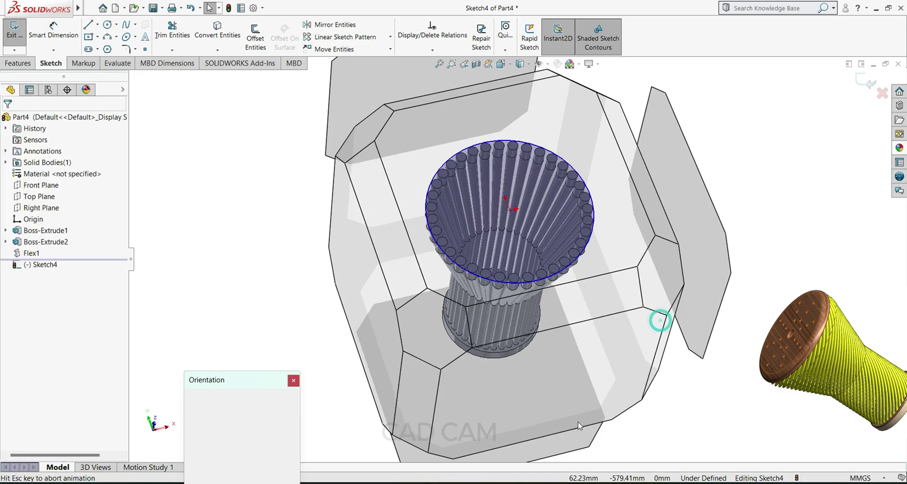
pyautogui.click(293, 438)
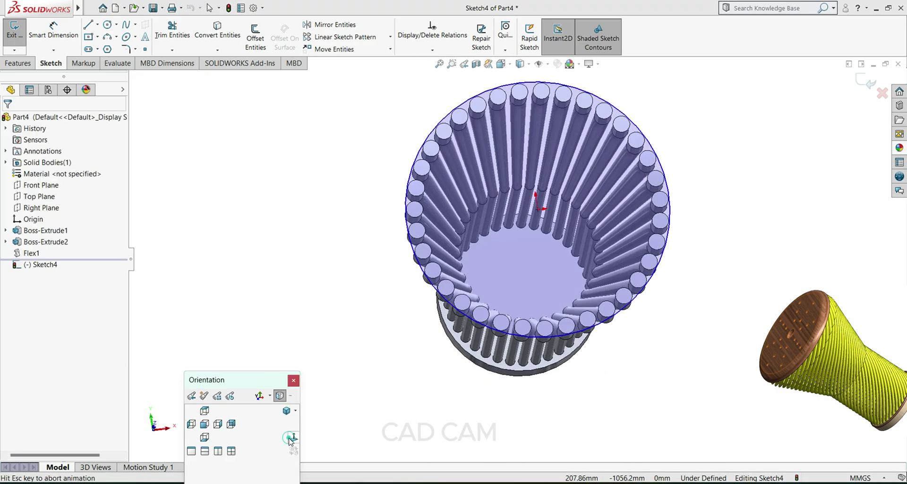
pyautogui.click(53, 30)
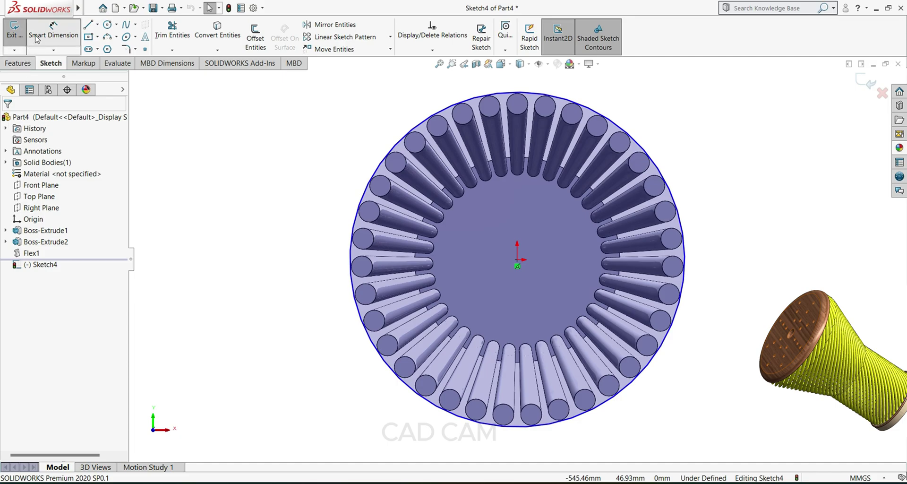
pyautogui.click(358, 227)
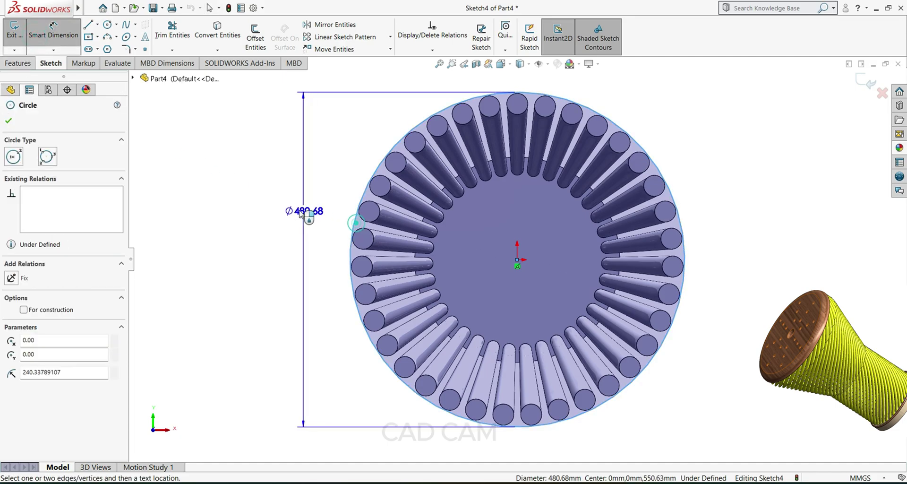
pyautogui.click(300, 210)
pyautogui.write('480')
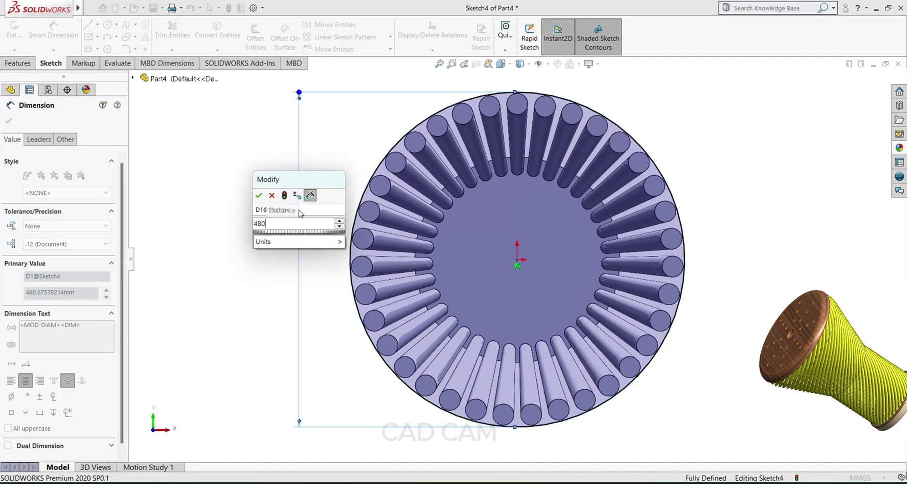
pyautogui.press('Return')
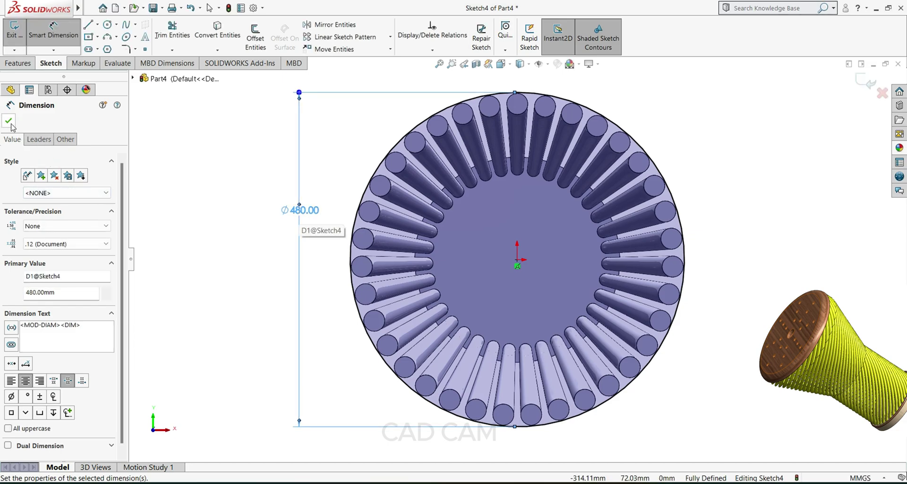
pyautogui.click(10, 123)
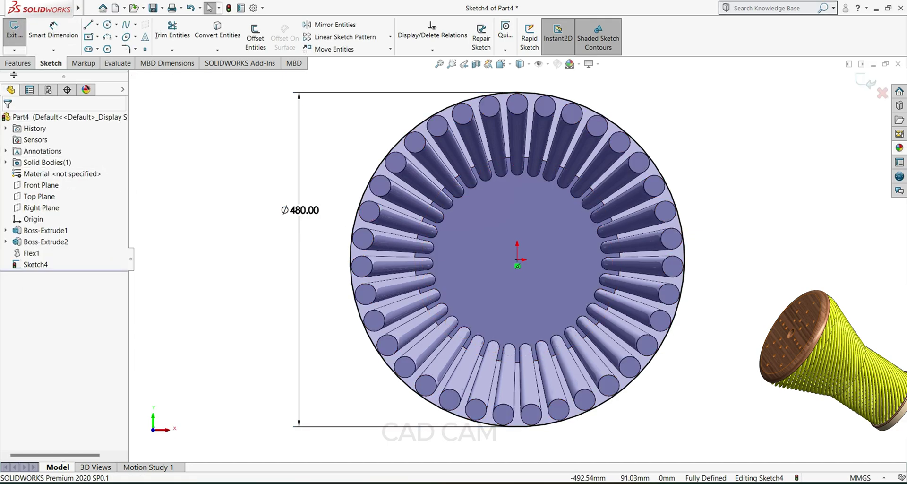
# Extrude the 480 mm circle 30 mm outward as a merged disc capping the flared rod ends.
pyautogui.click(18, 63)
pyautogui.click(19, 37)
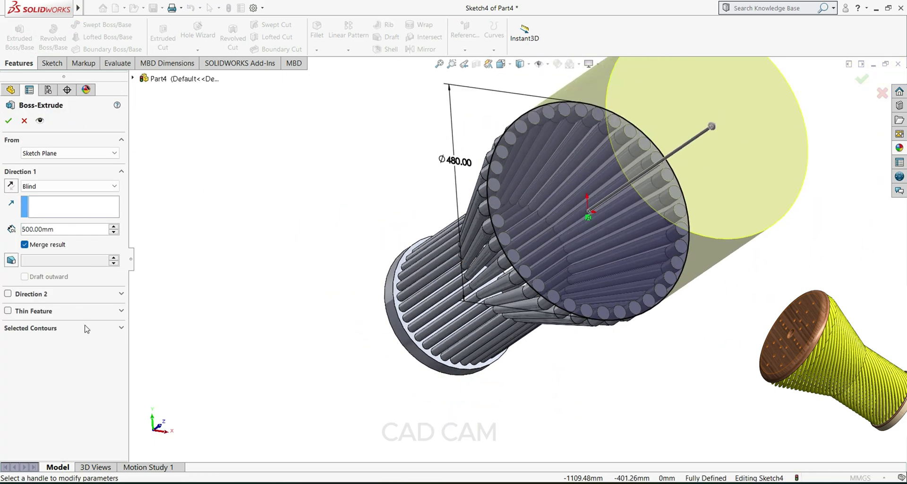
pyautogui.write('30')
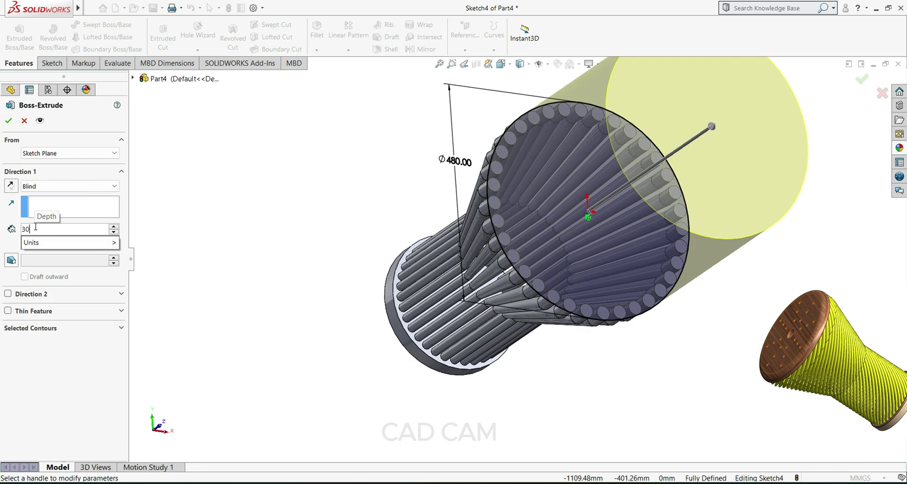
pyautogui.press('Return')
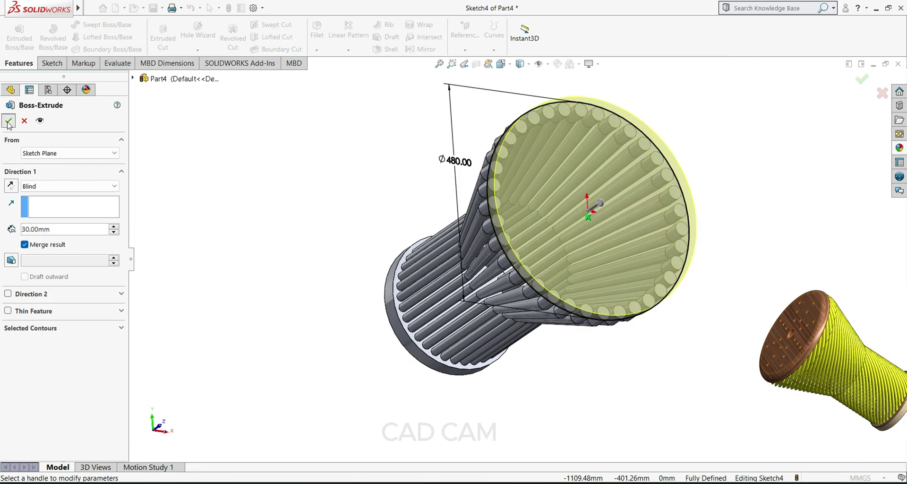
pyautogui.click(8, 121)
# Start a Flex feature of the Twisting type on the whole body of rods and end discs.
pyautogui.moveTo(461, 258); pyautogui.dragTo(612, 170, button='middle')
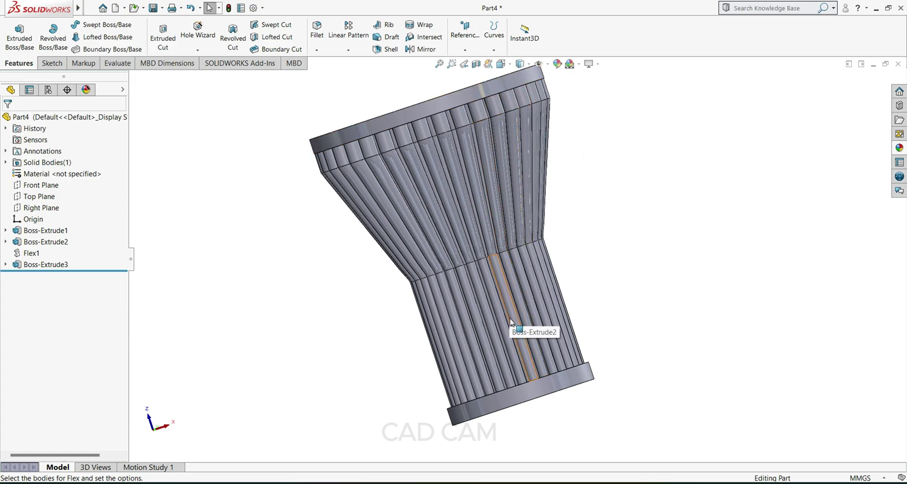
pyautogui.moveTo(79, 8)
pyautogui.click(152, 8)
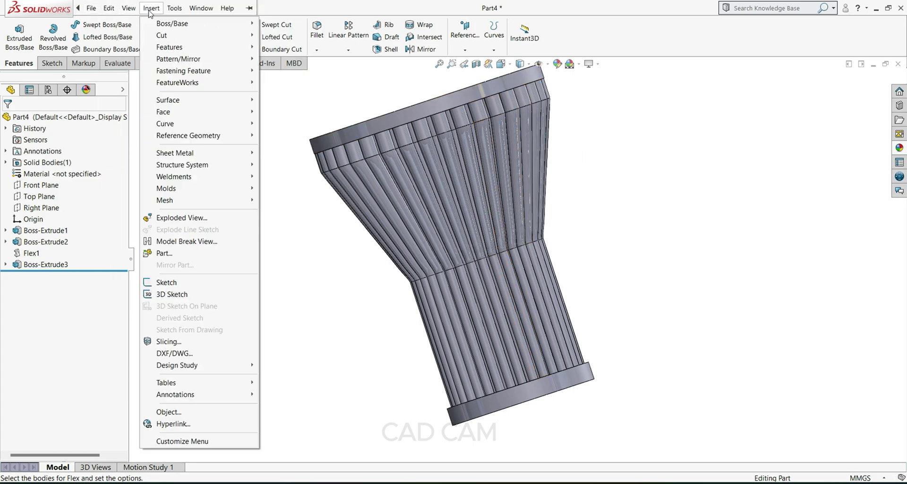
pyautogui.moveTo(156, 46)
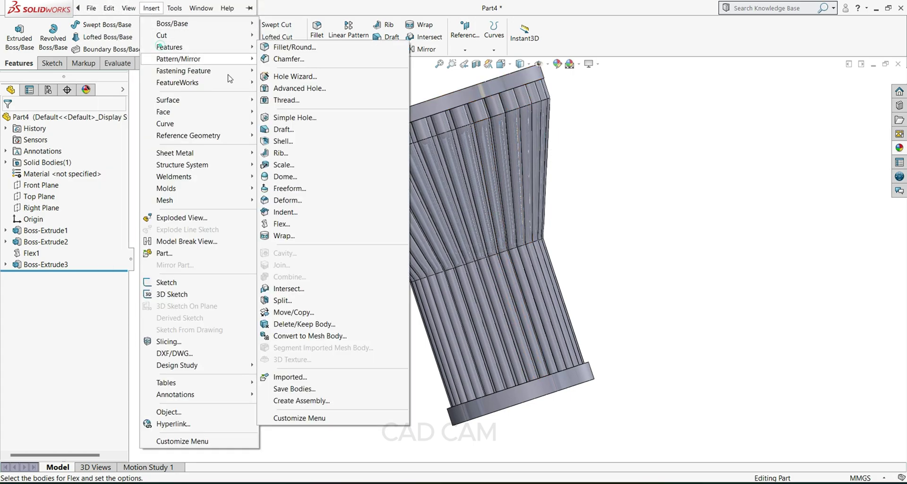
pyautogui.click(302, 227)
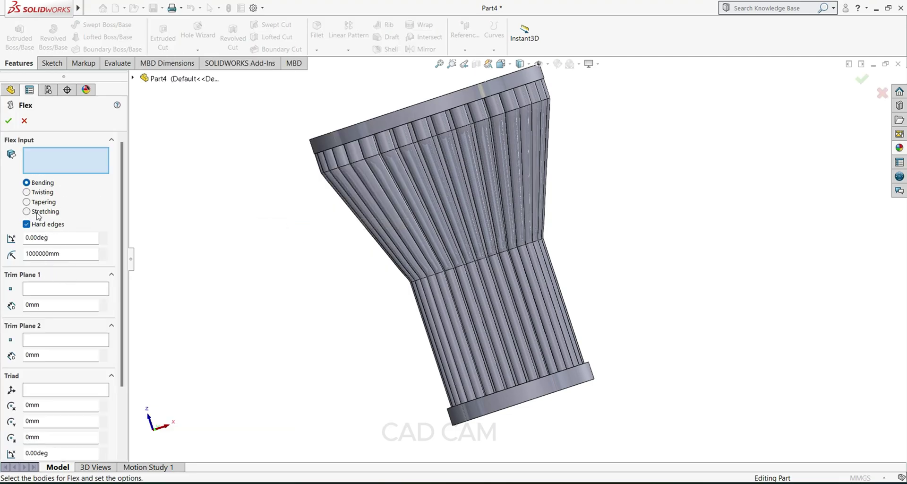
pyautogui.click(27, 192)
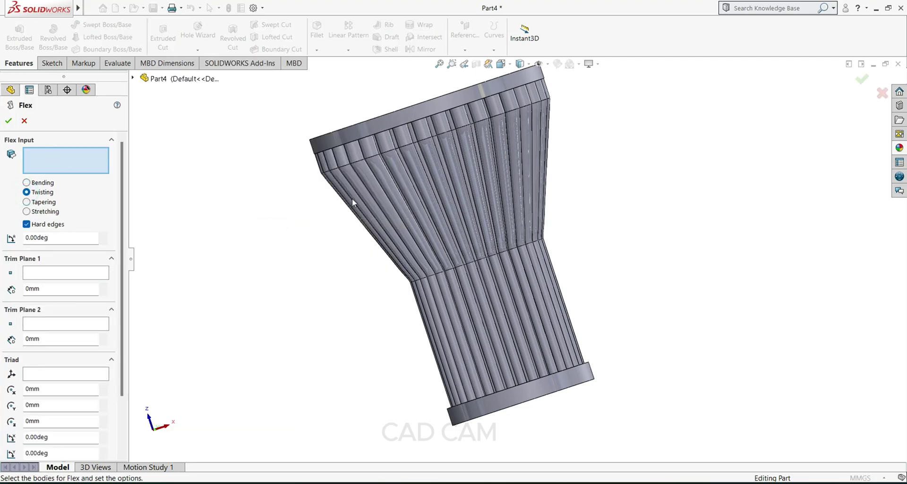
pyautogui.click(384, 195)
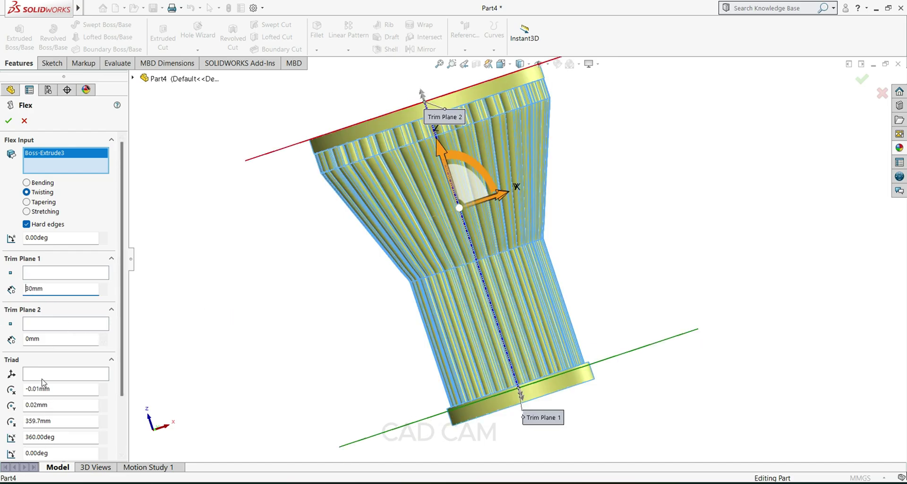
# Offset both flex trim planes 30 mm, enter a twist angle and apply the Flex feature to twist the rods.
pyautogui.doubleClick(47, 340)
pyautogui.write('30')
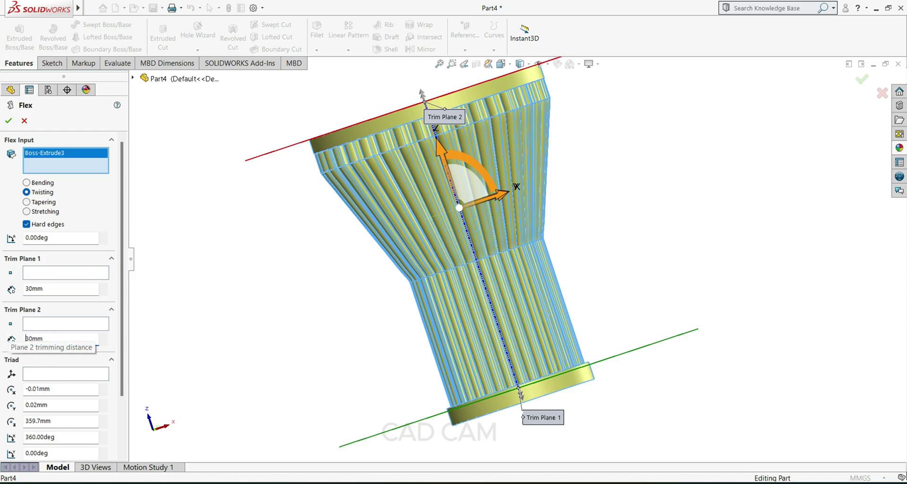
pyautogui.press('Return')
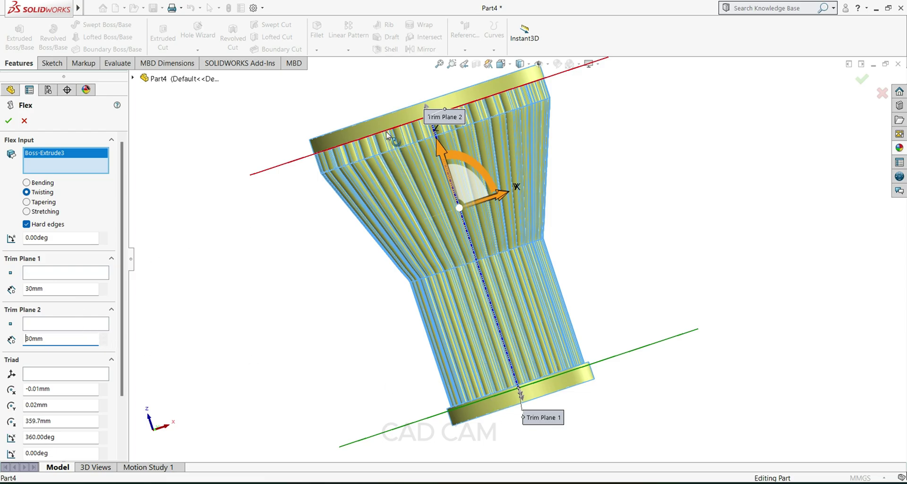
pyautogui.click(57, 239)
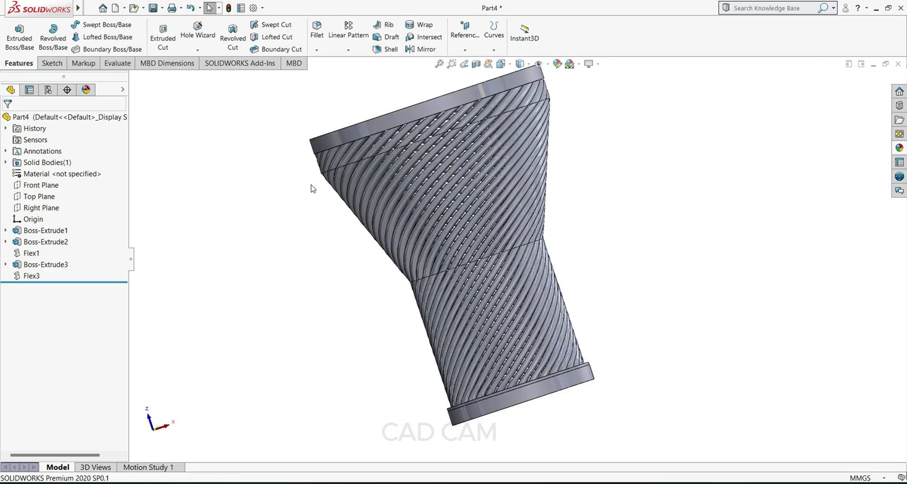
# Fillet the outer edge of the large disc's end face with a symmetric 30 mm radius.
pyautogui.moveTo(633, 333); pyautogui.dragTo(523, 307, button='middle')
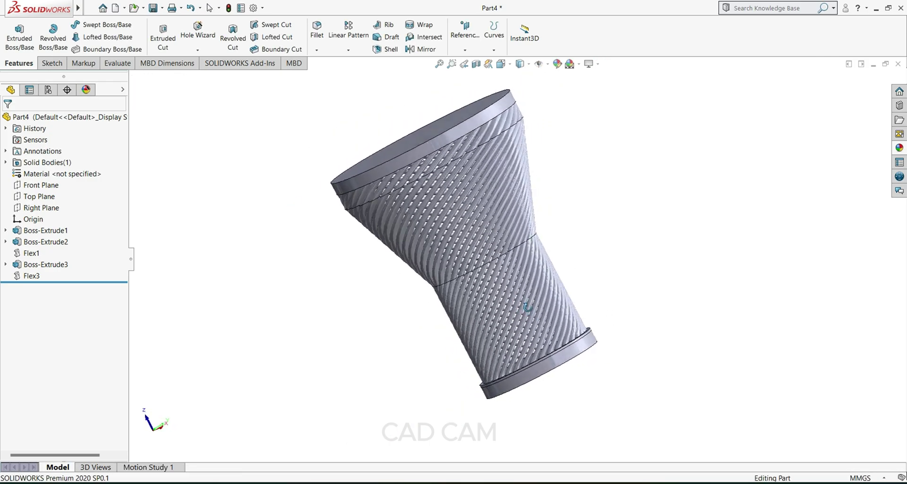
pyautogui.scroll(-5, 489, 183)
pyautogui.scroll(3, 489, 183)
pyautogui.scroll(2, 665, 287)
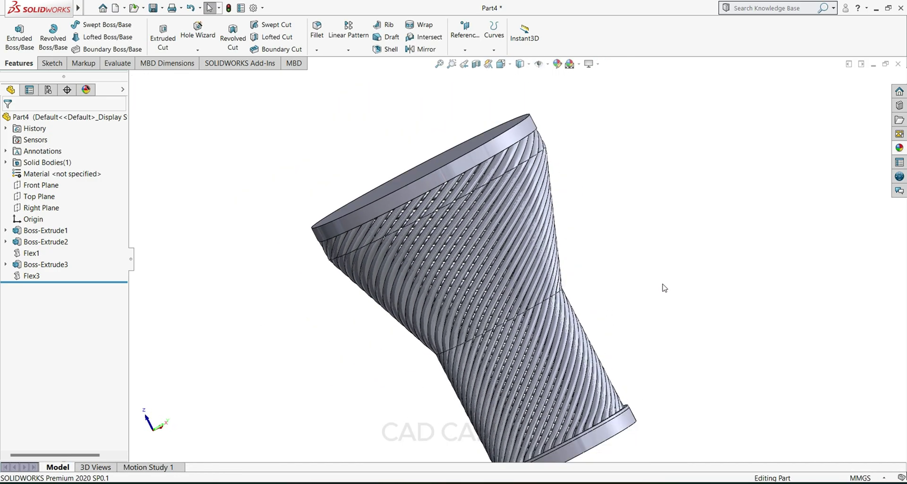
pyautogui.moveTo(629, 337); pyautogui.dragTo(575, 300, button='middle')
pyautogui.scroll(-5, 520, 284)
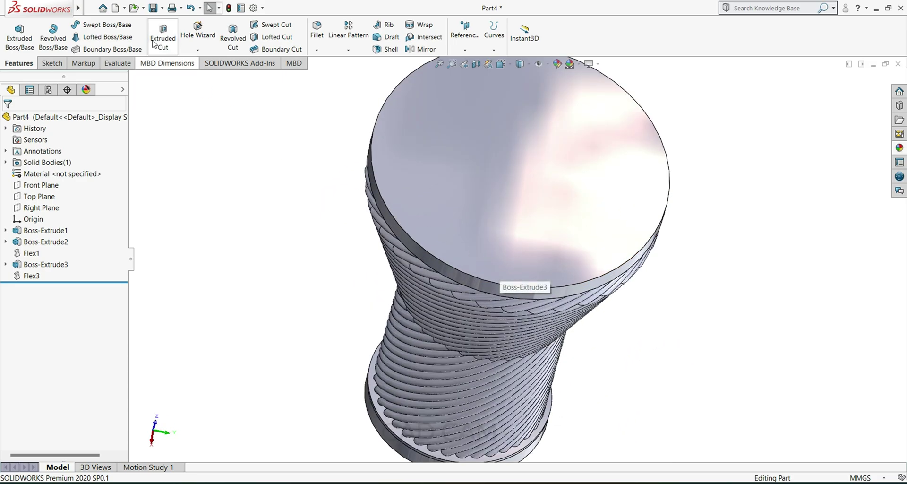
pyautogui.click(317, 32)
pyautogui.click(437, 258)
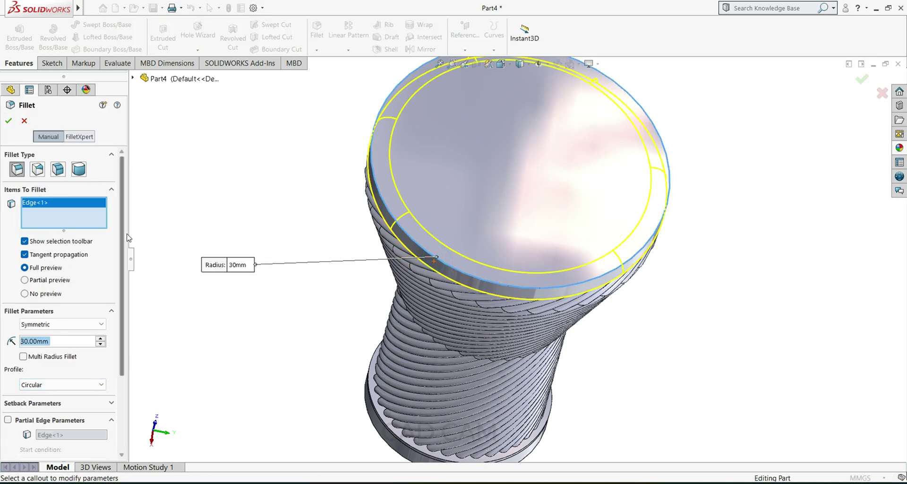
pyautogui.moveTo(339, 310); pyautogui.dragTo(354, 224, button='middle')
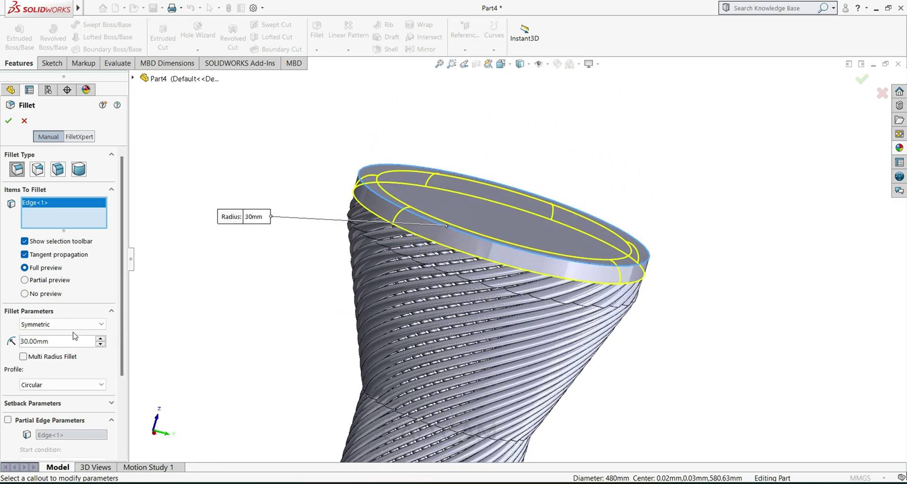
pyautogui.click(8, 121)
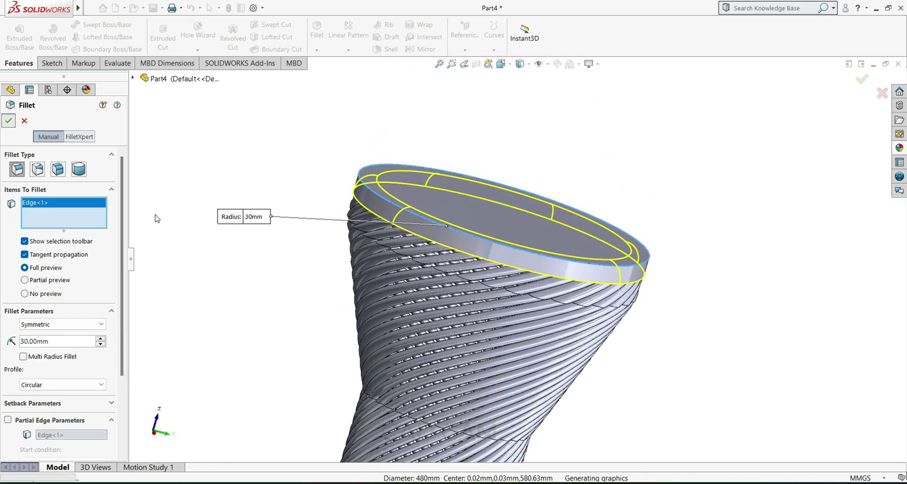
# Fillet the small base disc's outer edge on the rod side with a 5 mm radius.
pyautogui.moveTo(290, 265); pyautogui.dragTo(682, 431, button='middle')
pyautogui.click(628, 378)
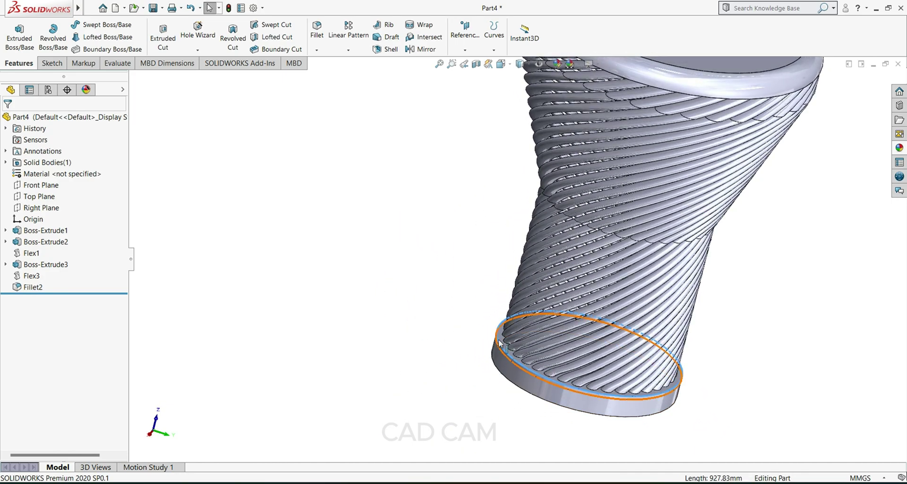
pyautogui.click(318, 35)
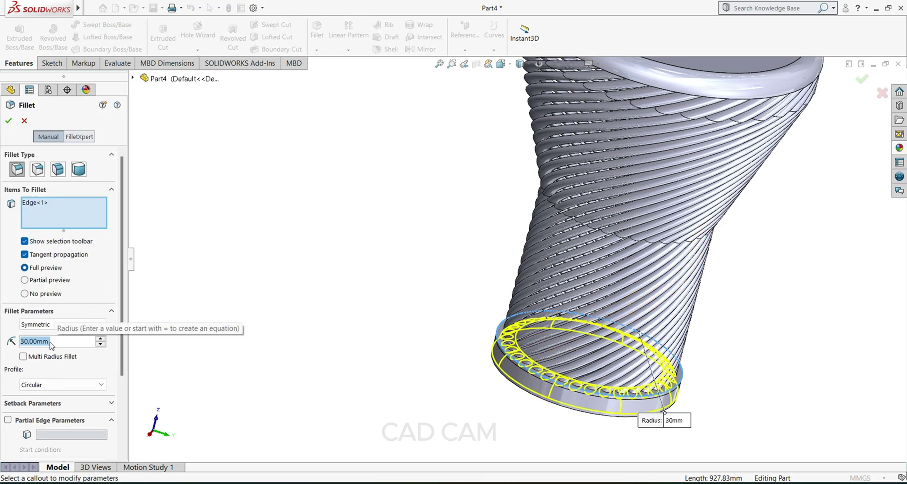
pyautogui.write('5')
pyautogui.press('Return')
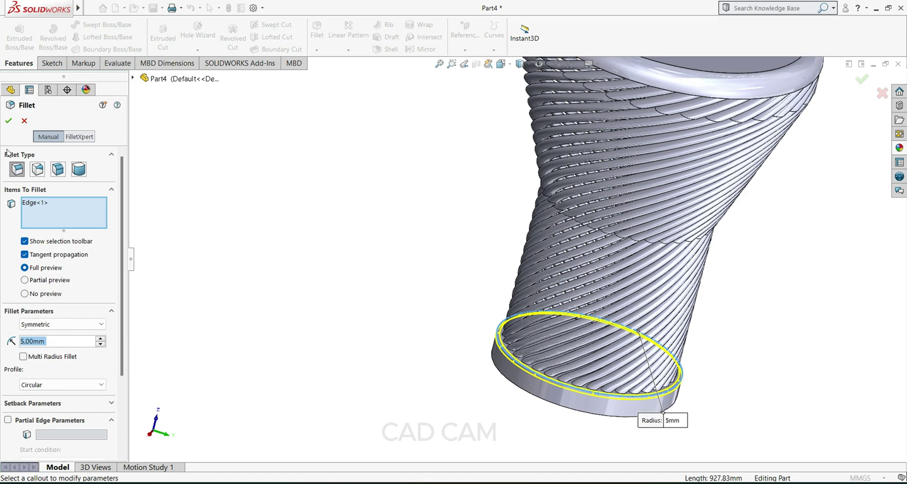
pyautogui.click(9, 123)
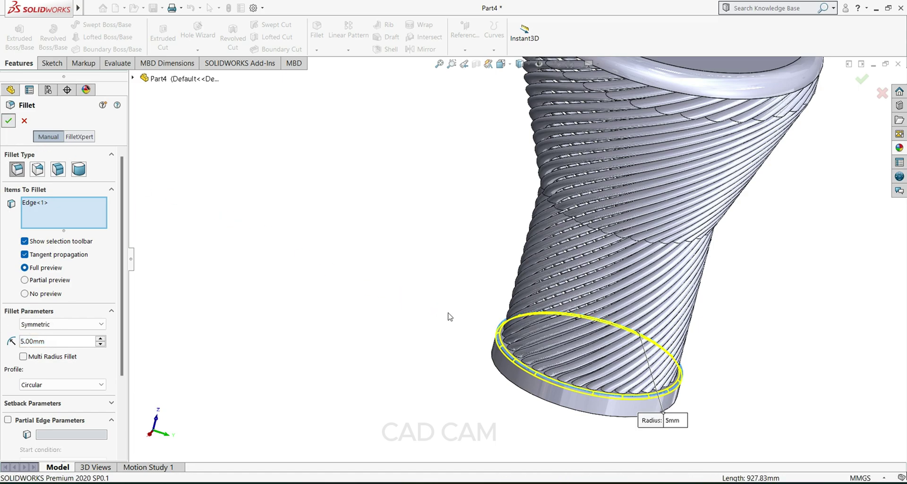
pyautogui.moveTo(468, 335); pyautogui.dragTo(610, 326, button='middle')
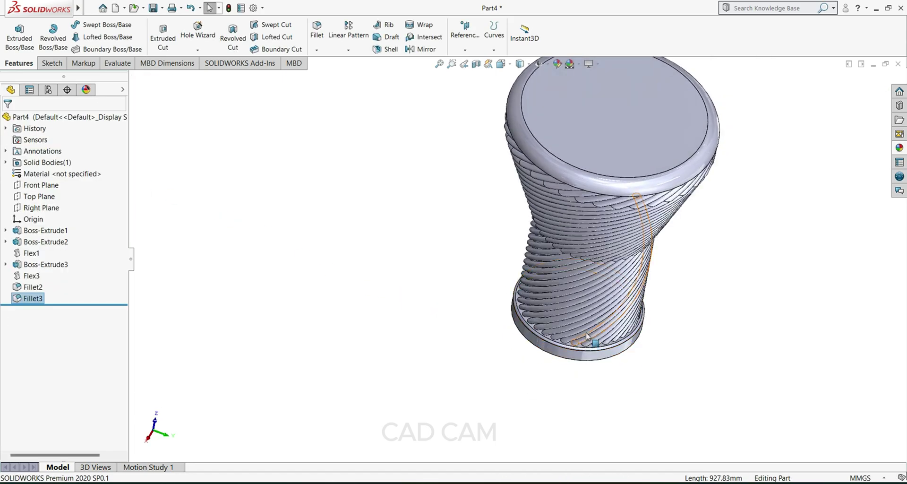
# Start a sketch on the flat end face of the large disc and view it face-on.
pyautogui.scroll(-3, 614, 246)
pyautogui.moveTo(694, 327); pyautogui.dragTo(469, 205, button='middle')
pyautogui.scroll(3, 679, 279)
pyautogui.click(533, 226)
pyautogui.click(574, 198)
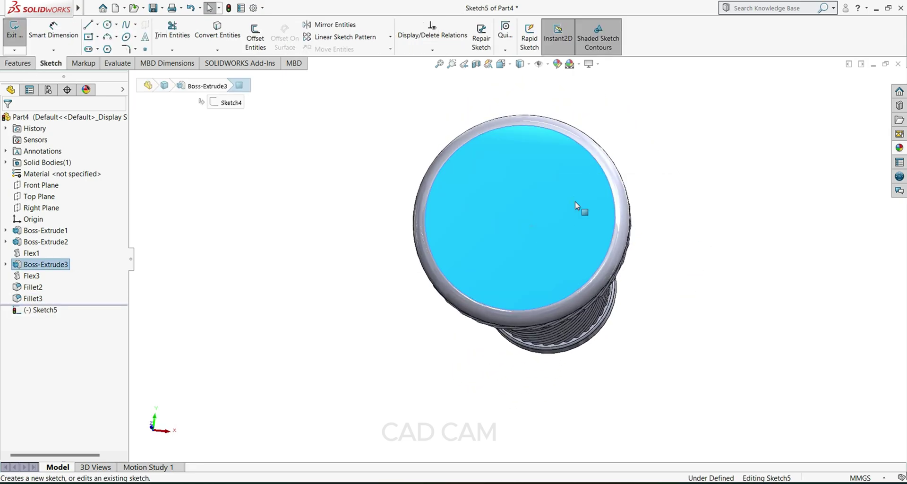
pyautogui.press('space')
pyautogui.click(293, 437)
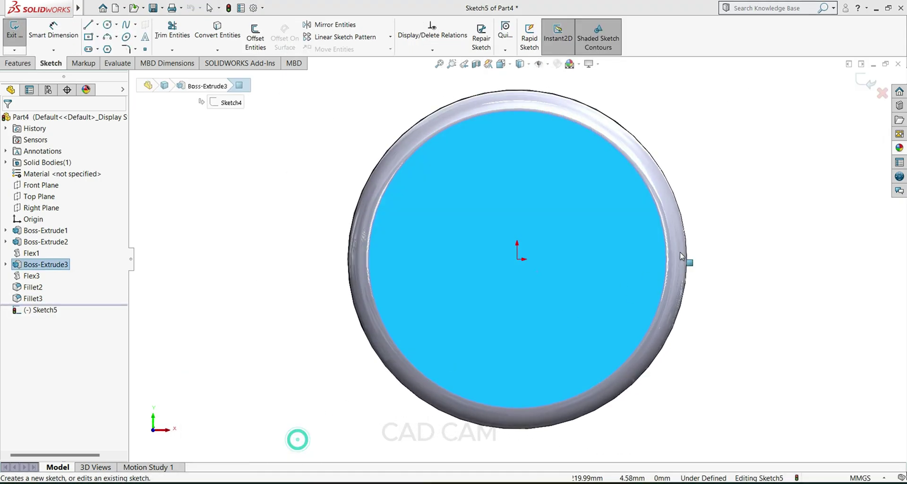
# Draw three concentric circles centred on the origin with radii of about 165, 119 and 77 mm.
pyautogui.click(107, 25)
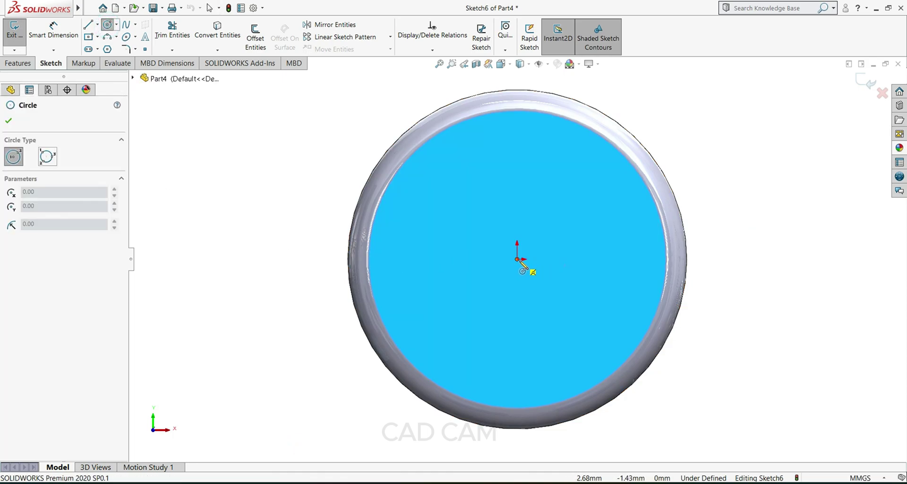
pyautogui.moveTo(518, 260)
pyautogui.mouseDown()
pyautogui.moveTo(525, 297)
pyautogui.moveTo(586, 353)
pyautogui.mouseUp()
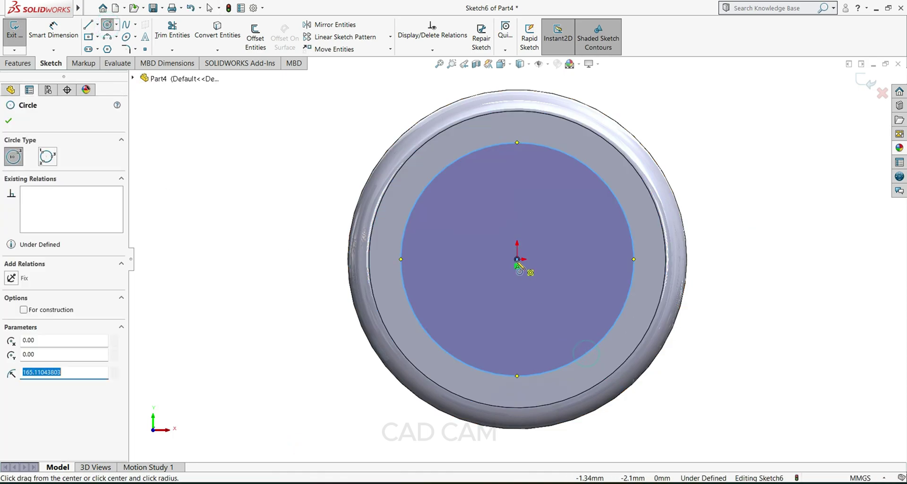
pyautogui.moveTo(517, 260); pyautogui.dragTo(560, 332)
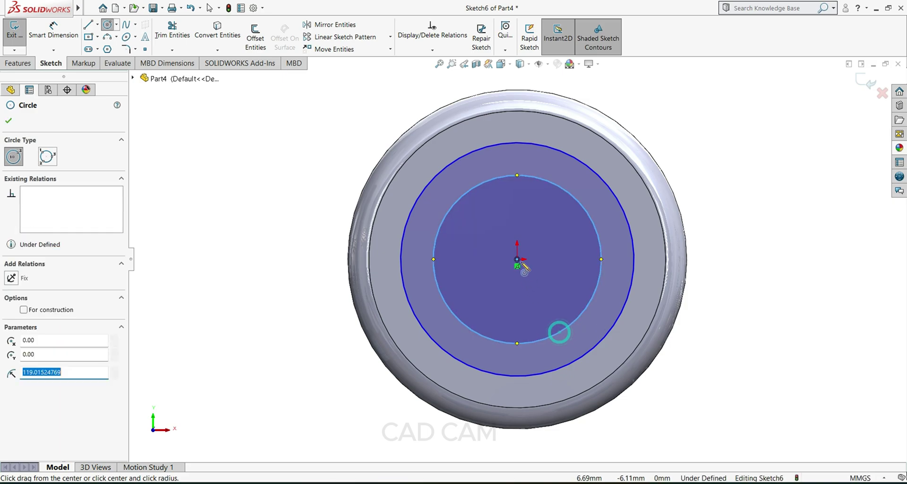
pyautogui.moveTo(518, 259); pyautogui.dragTo(544, 308)
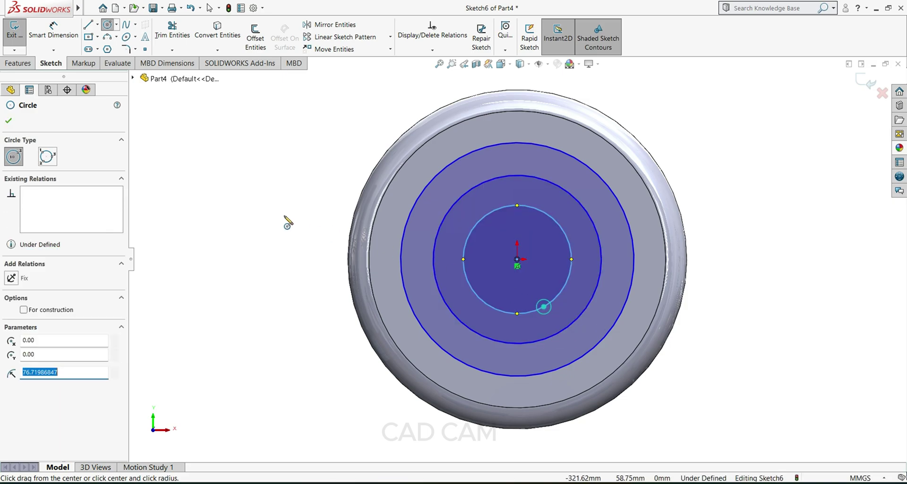
pyautogui.click(8, 120)
# Dimension the three concentric circles, outermost to innermost, to diameters of 350, 250 and 150 mm.
pyautogui.click(54, 32)
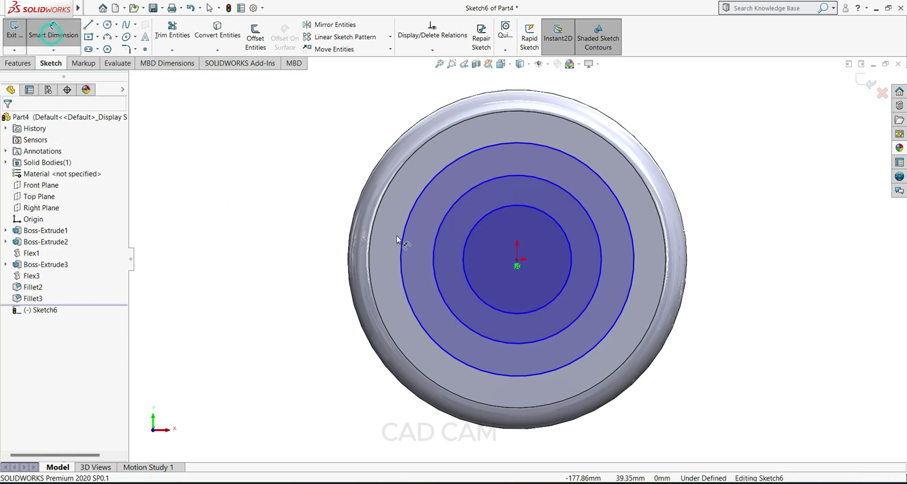
pyautogui.click(400, 246)
pyautogui.click(256, 213)
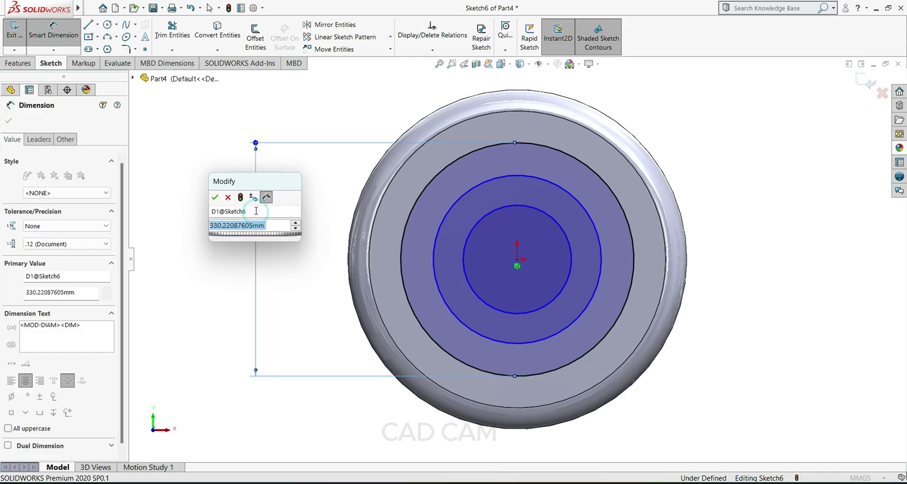
pyautogui.write('350')
pyautogui.press('Return')
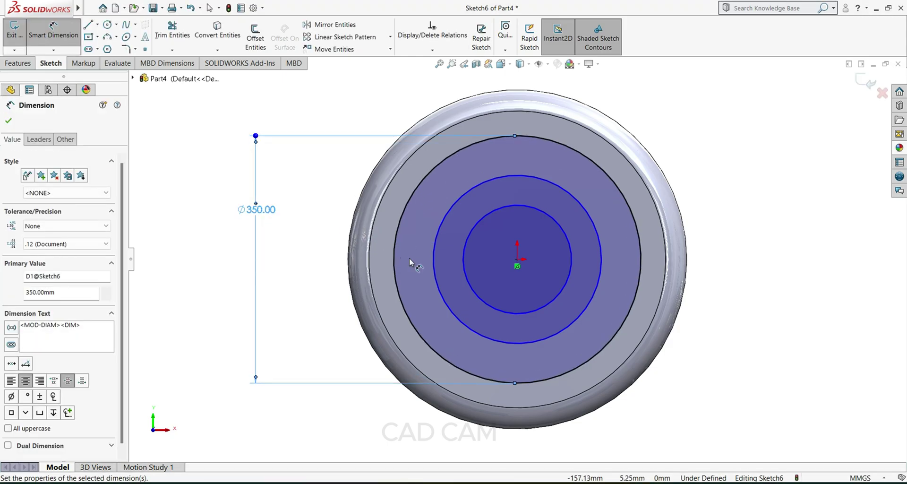
pyautogui.click(433, 267)
pyautogui.click(304, 248)
pyautogui.write('250')
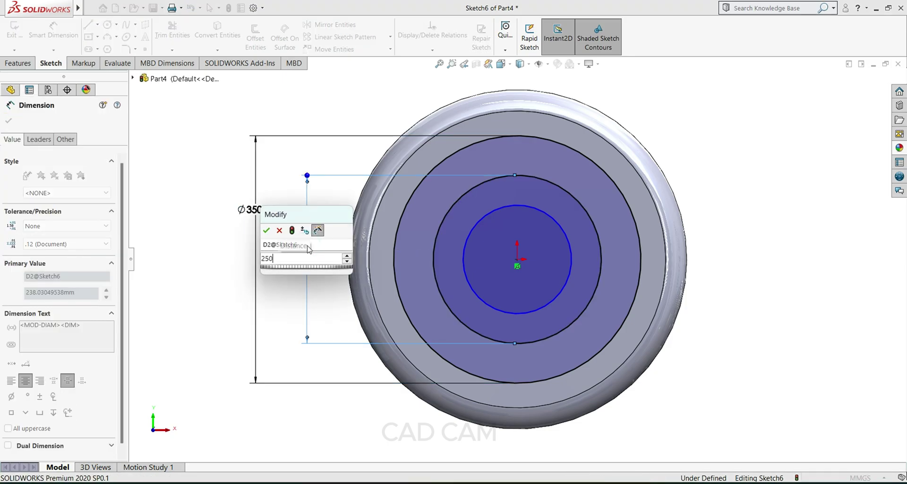
pyautogui.press('Return')
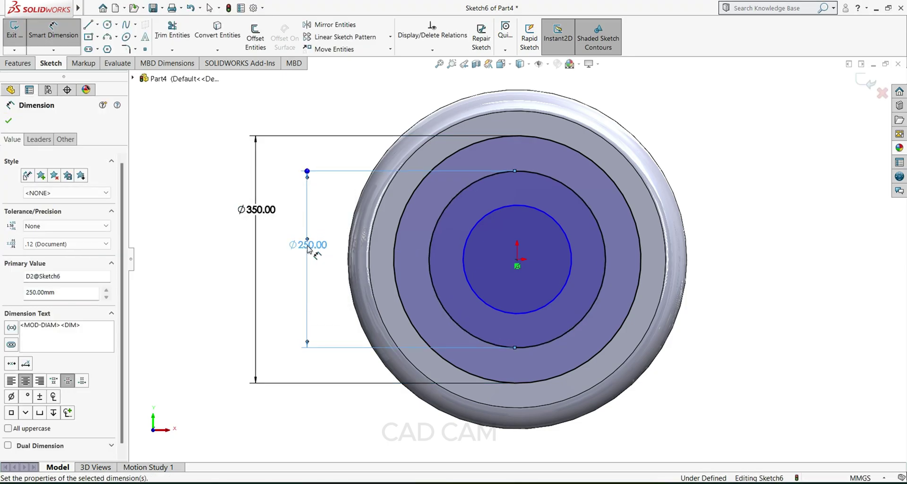
pyautogui.click(474, 293)
pyautogui.click(338, 276)
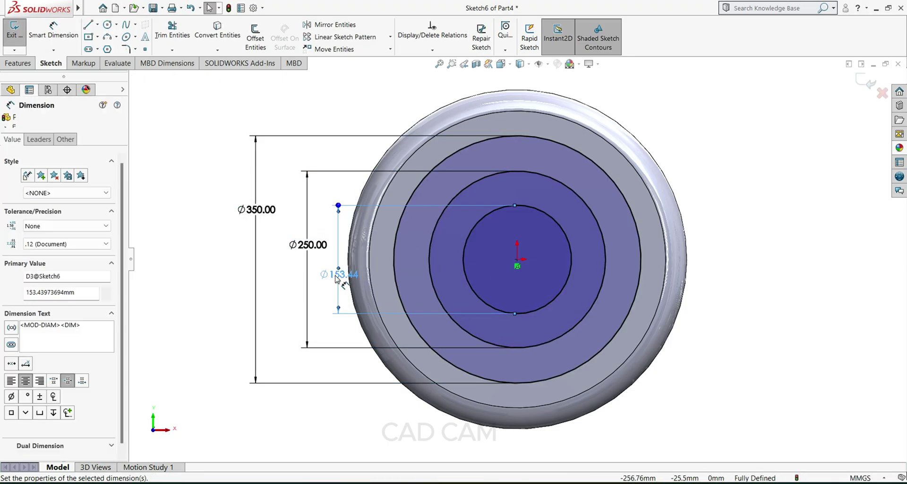
pyautogui.doubleClick(336, 274)
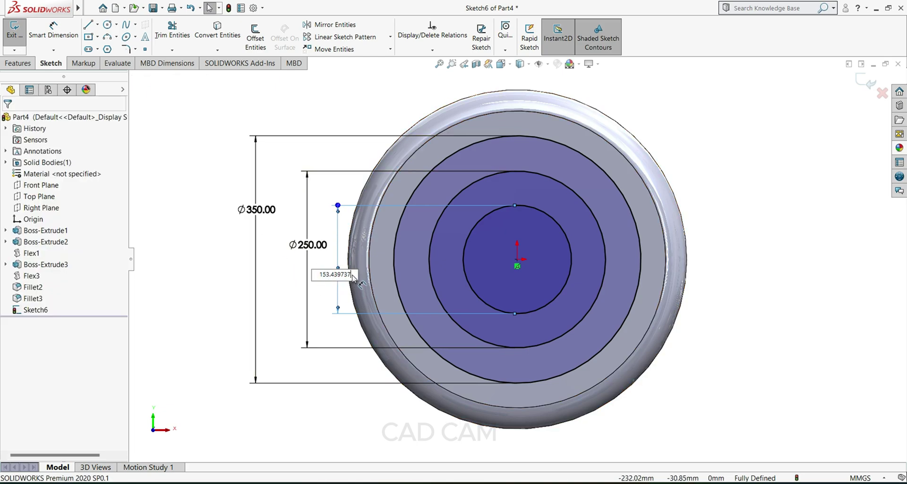
pyautogui.press('Return')
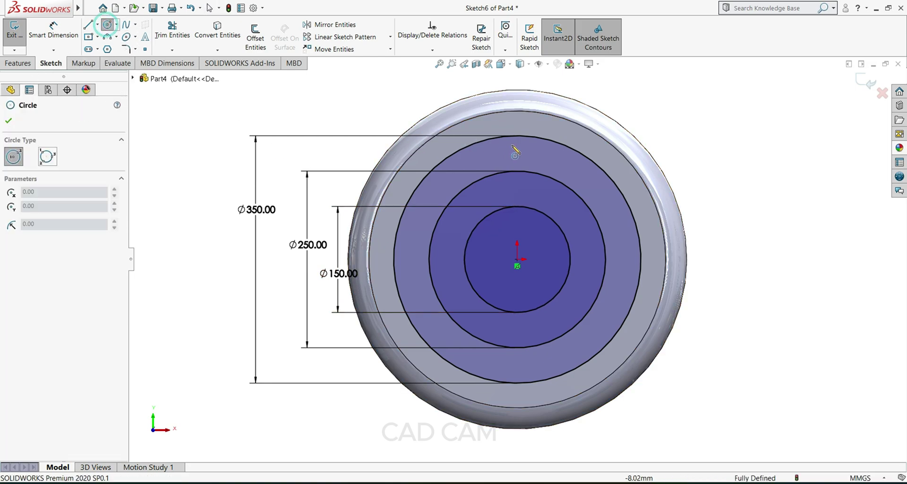
# Draw a small circle of about 13 to 15 mm radius centred on the uppermost point of each concentric circle.
pyautogui.click(517, 136)
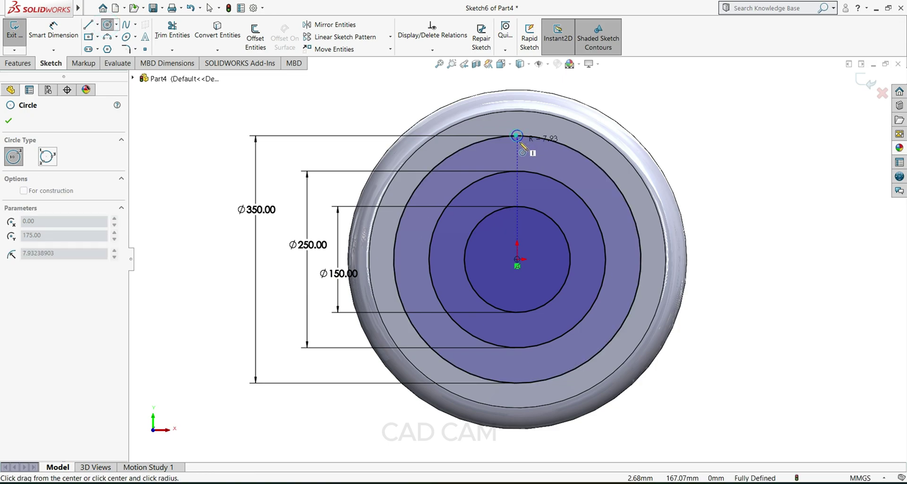
pyautogui.click(519, 146)
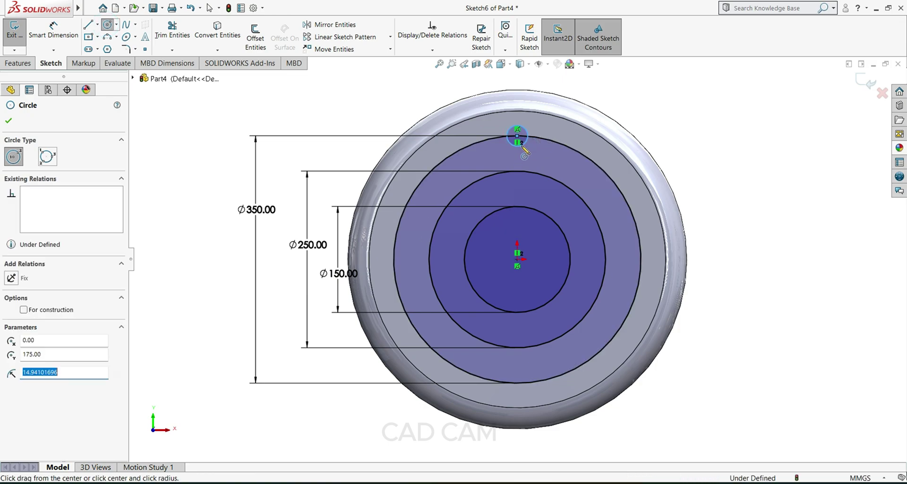
pyautogui.click(518, 171)
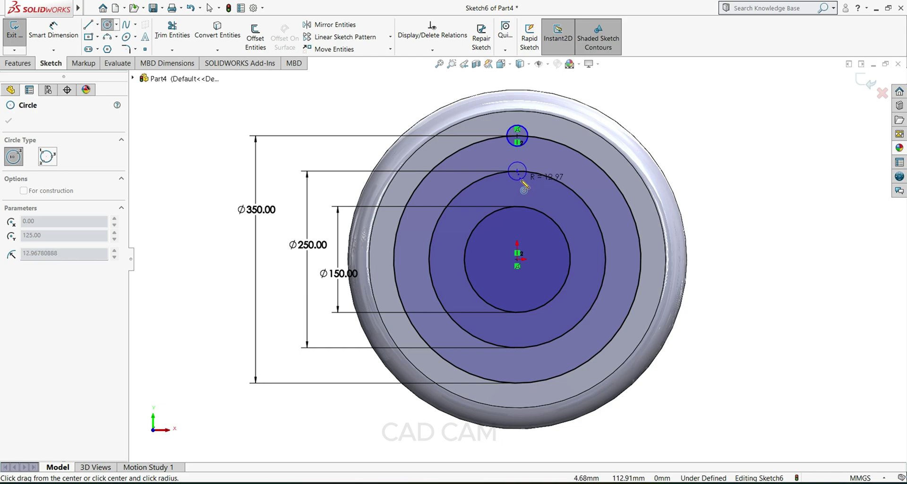
pyautogui.click(521, 180)
pyautogui.click(517, 206)
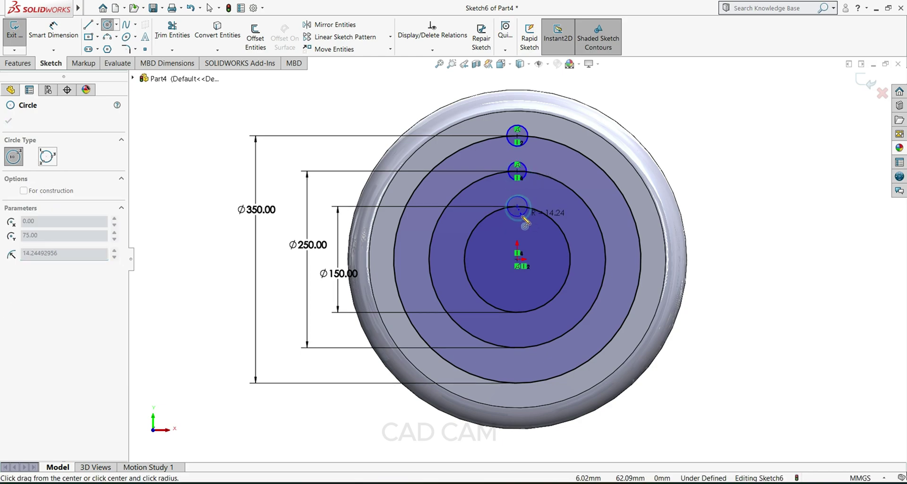
pyautogui.click(526, 222)
pyautogui.click(9, 120)
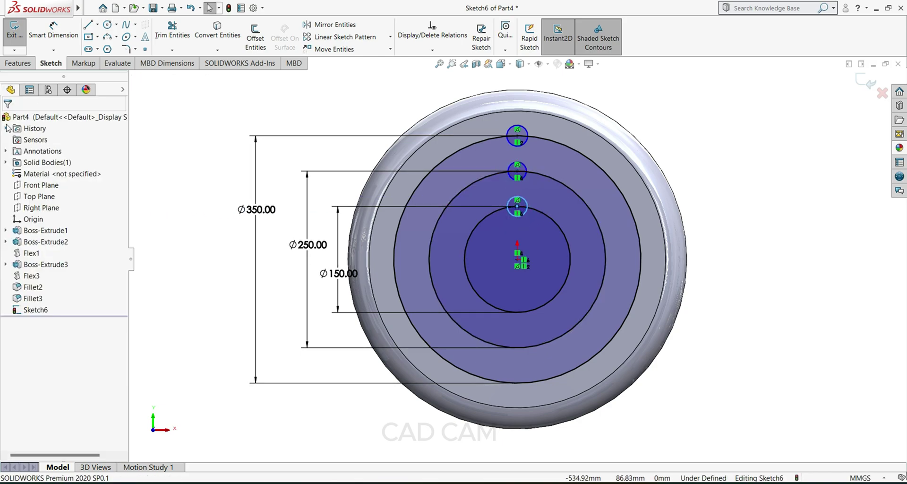
# Apply an Equal relation to the three small circles.
pyautogui.click(510, 216)
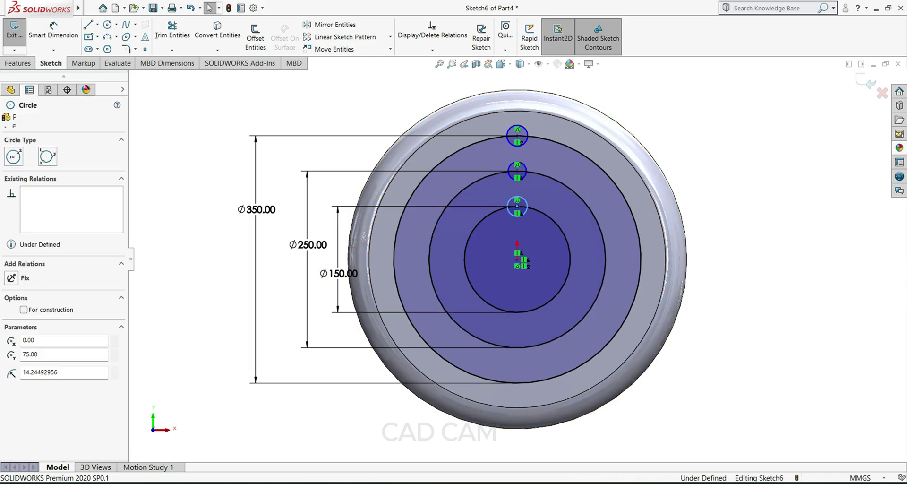
pyautogui.click(632, 100)
pyautogui.click(523, 148)
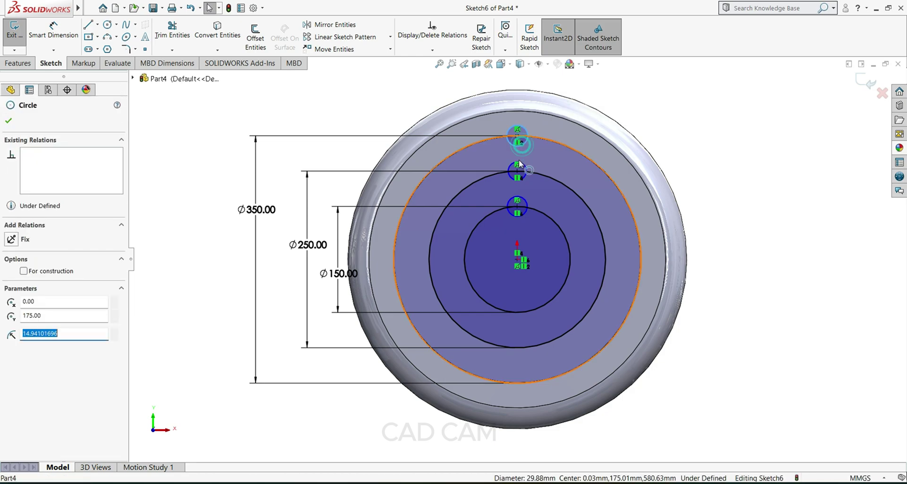
pyautogui.keyDown('ctrl'); pyautogui.click(526, 176); pyautogui.keyUp('ctrl')
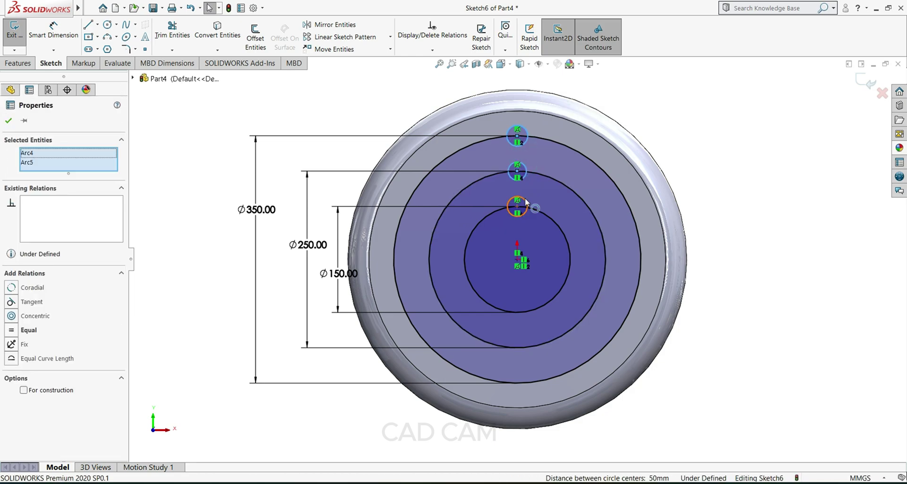
pyautogui.keyDown('ctrl'); pyautogui.click(525, 203); pyautogui.keyUp('ctrl')
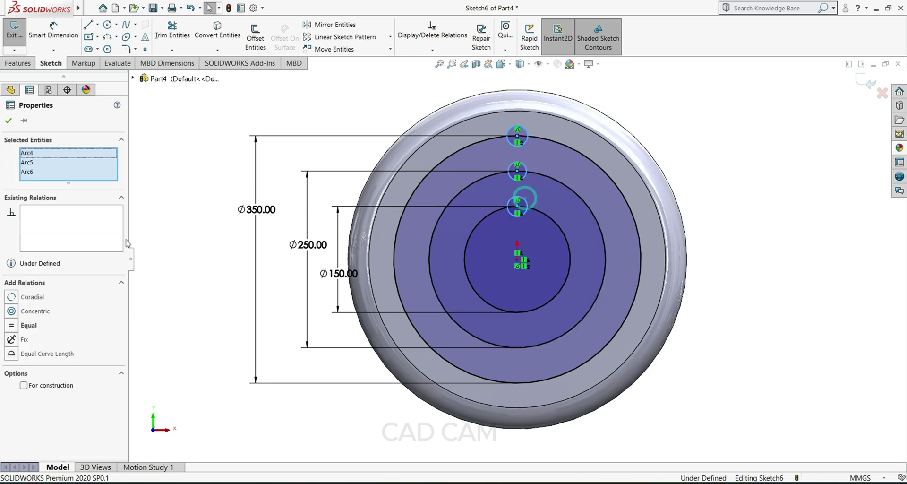
pyautogui.click(14, 326)
pyautogui.click(9, 122)
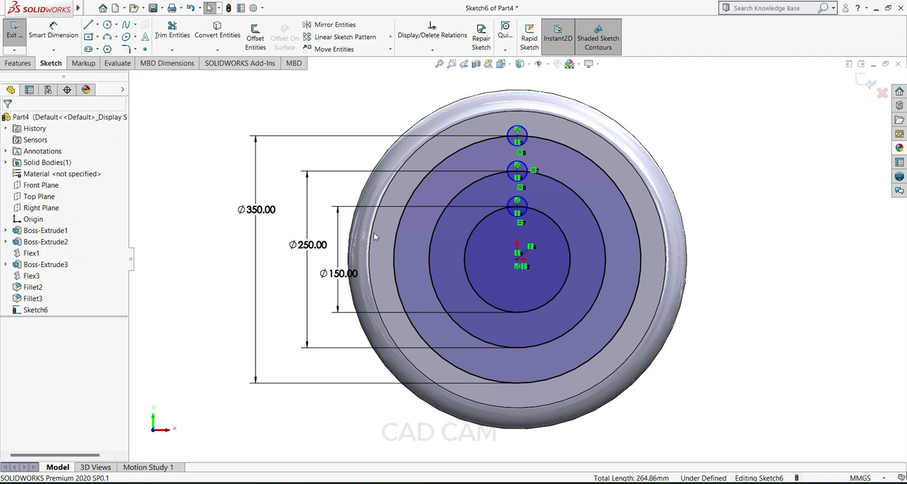
# Convert the three large concentric circles to construction geometry.
pyautogui.click(472, 145)
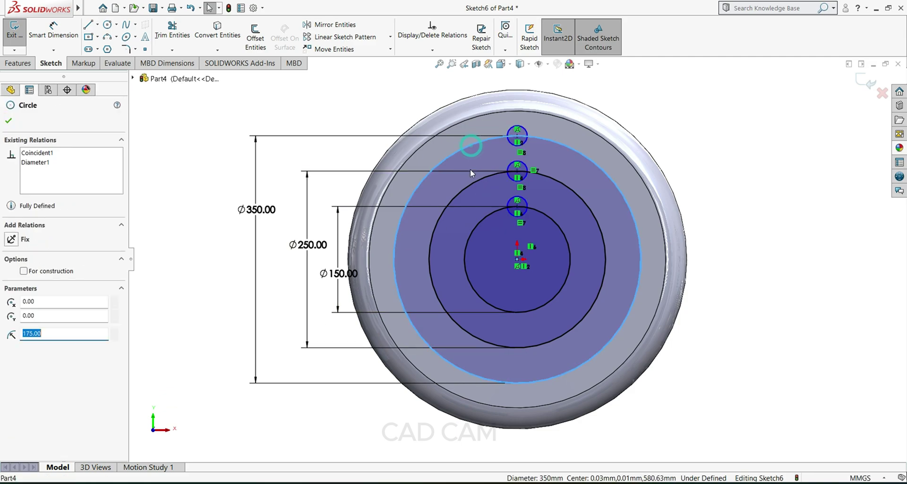
pyautogui.keyDown('ctrl'); pyautogui.click(469, 185); pyautogui.keyUp('ctrl')
pyautogui.keyDown('ctrl'); pyautogui.click(475, 231); pyautogui.keyUp('ctrl')
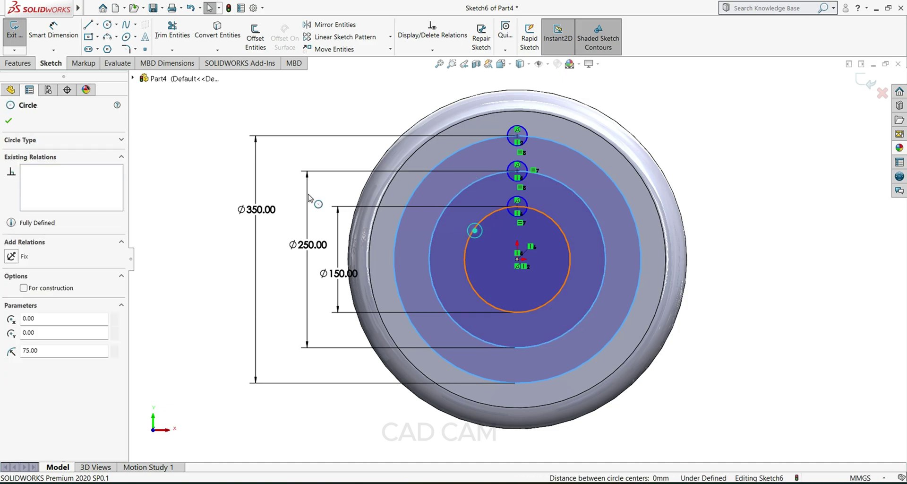
pyautogui.click(24, 386)
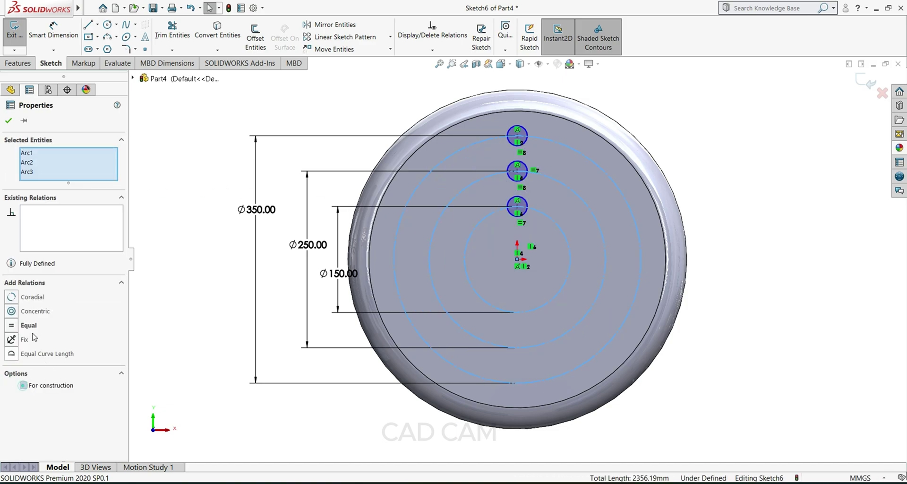
pyautogui.press('Escape')
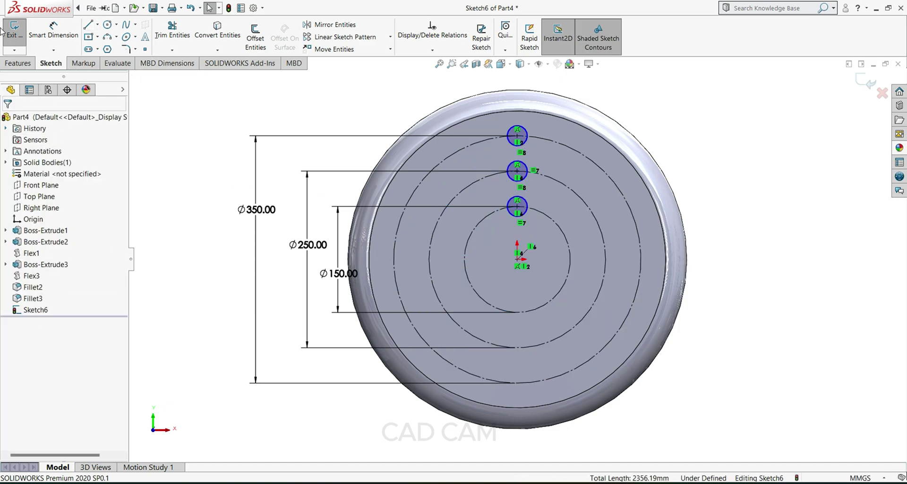
# Dimension the outermost small circle to a diameter of 15 mm.
pyautogui.click(53, 30)
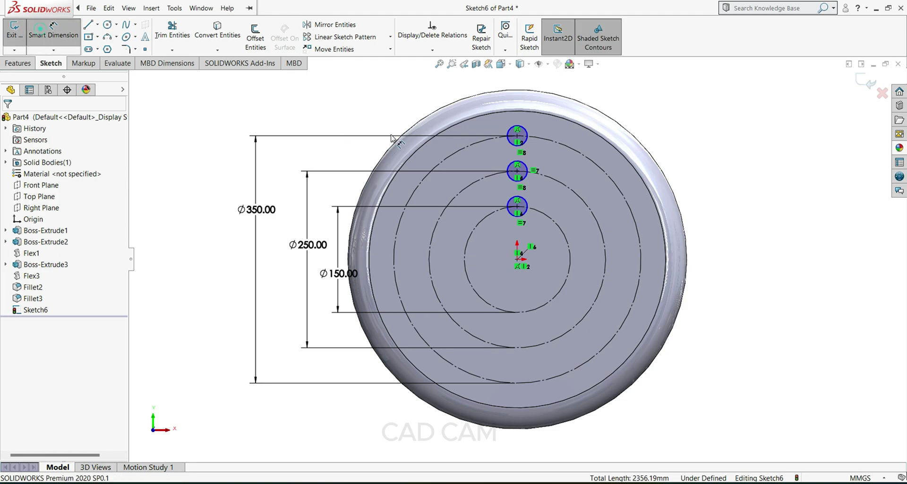
pyautogui.click(526, 130)
pyautogui.click(624, 120)
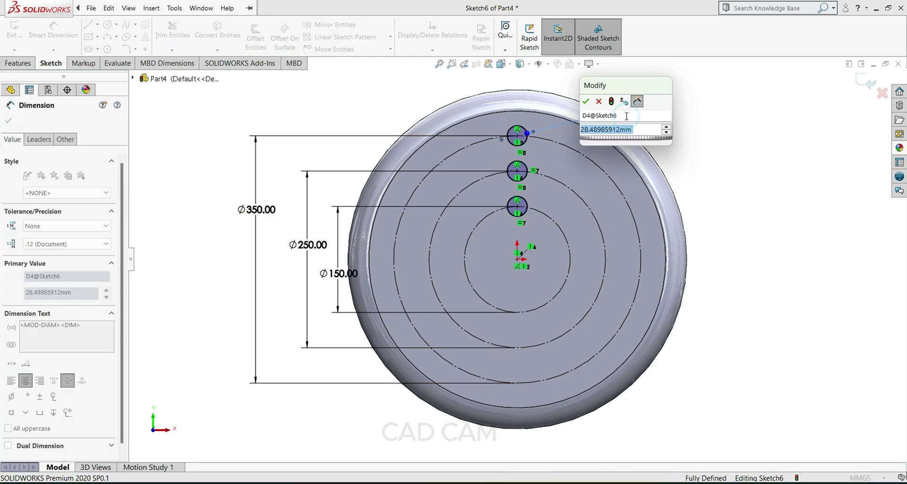
pyautogui.write('15')
pyautogui.press('Return')
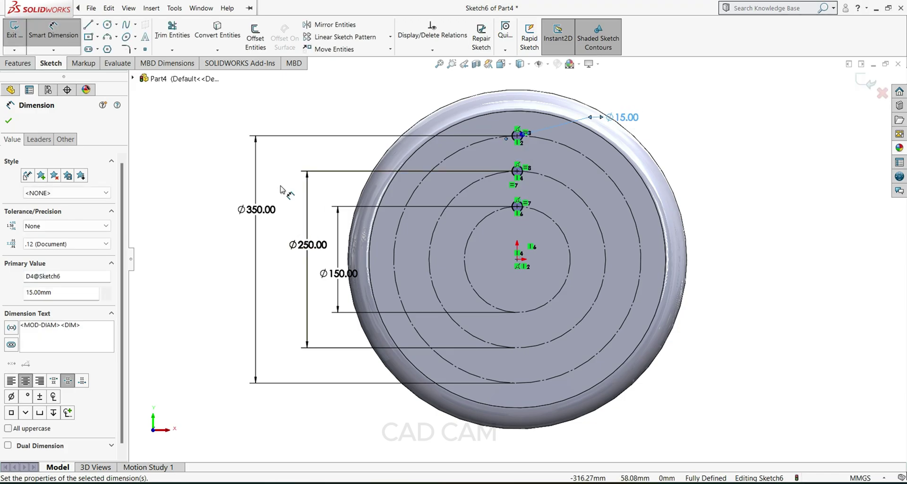
pyautogui.click(9, 121)
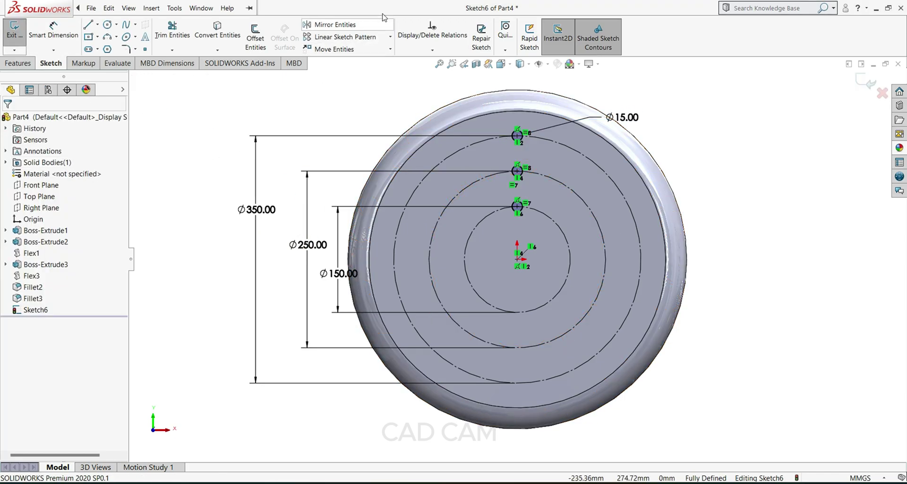
# Cut the three small circles into the large disc with a blind Extruded Cut 30 mm deep.
pyautogui.click(18, 63)
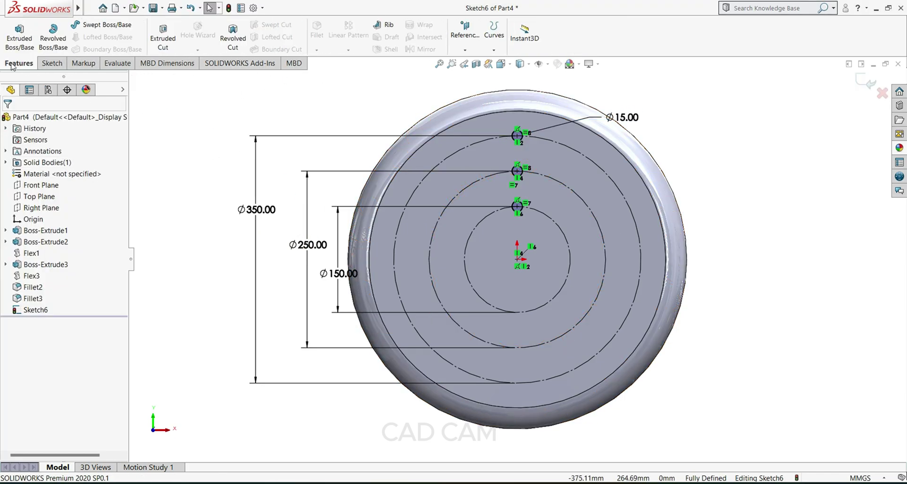
pyautogui.click(163, 42)
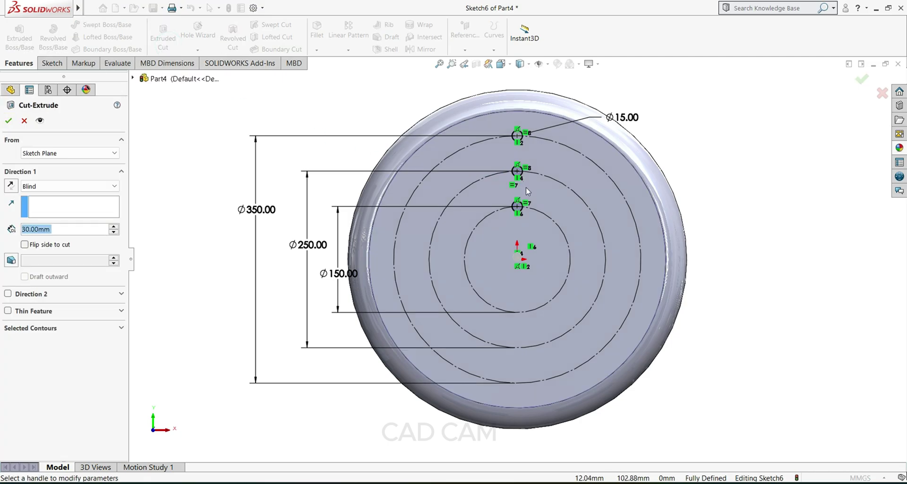
pyautogui.scroll(-4, 519, 151)
pyautogui.scroll(2, 575, 233)
pyautogui.moveTo(579, 235)
pyautogui.mouseDown(button='middle')
pyautogui.moveTo(612, 209)
pyautogui.moveTo(652, 219)
pyautogui.moveTo(425, 235)
pyautogui.mouseUp(button='middle')
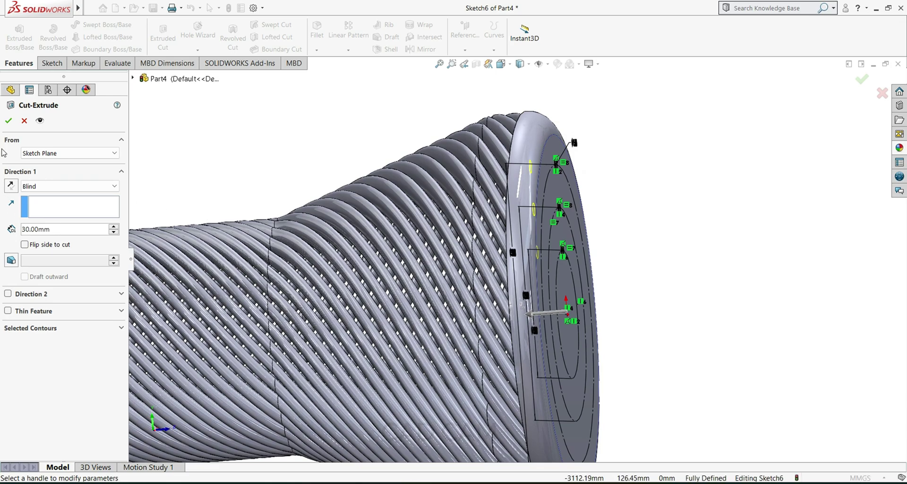
pyautogui.press('Return')
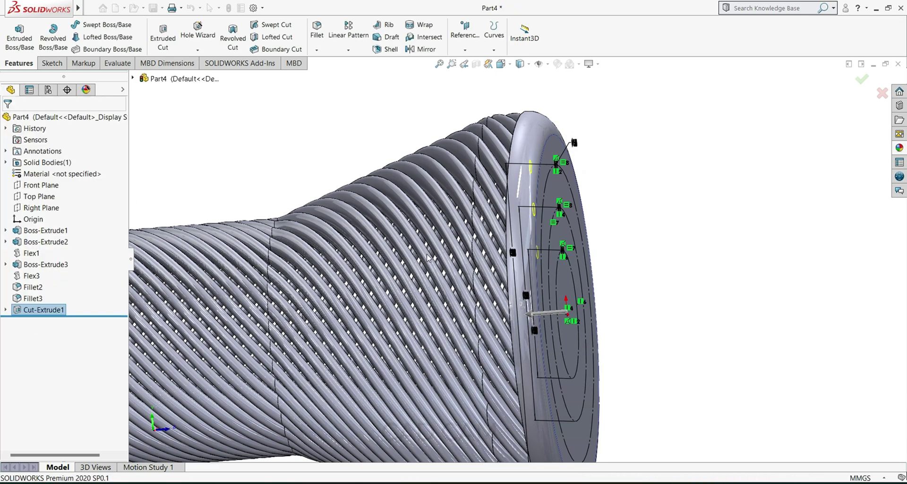
# Circular-pattern the three-hole cut around the large disc's face with 8 equally spaced instances over 360 degrees.
pyautogui.scroll(3, 553, 293)
pyautogui.moveTo(509, 294); pyautogui.dragTo(476, 293, button='middle')
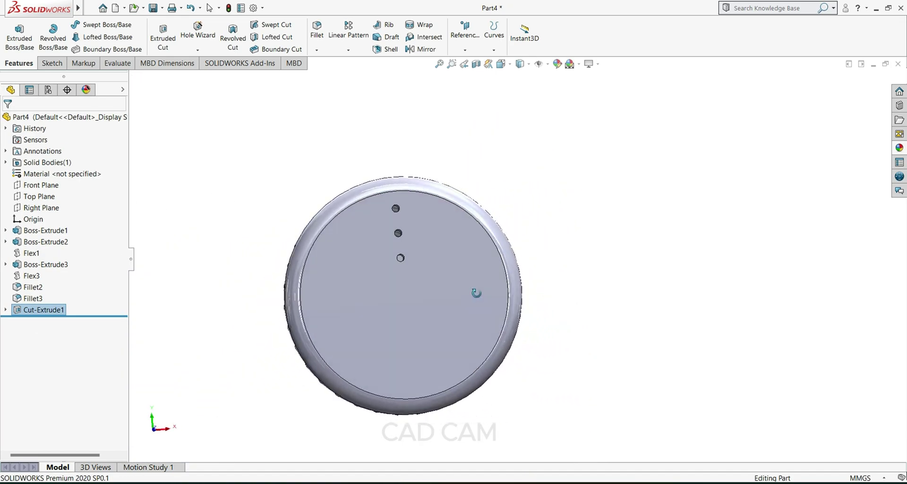
pyautogui.scroll(-3, 421, 211)
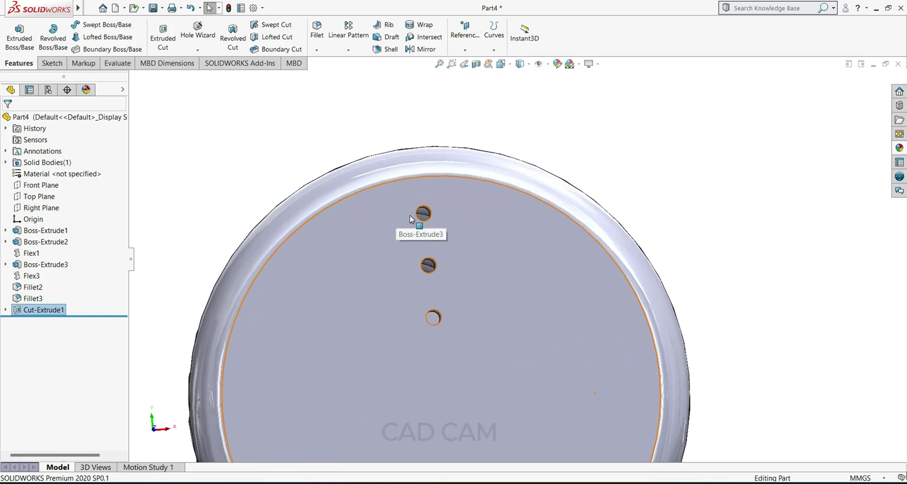
pyautogui.click(44, 310)
pyautogui.press('F2')
pyautogui.click(348, 50)
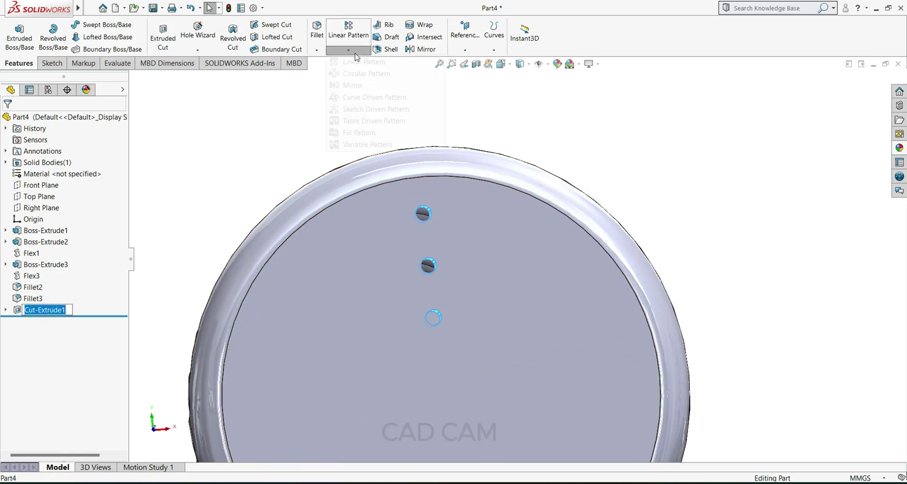
pyautogui.click(360, 73)
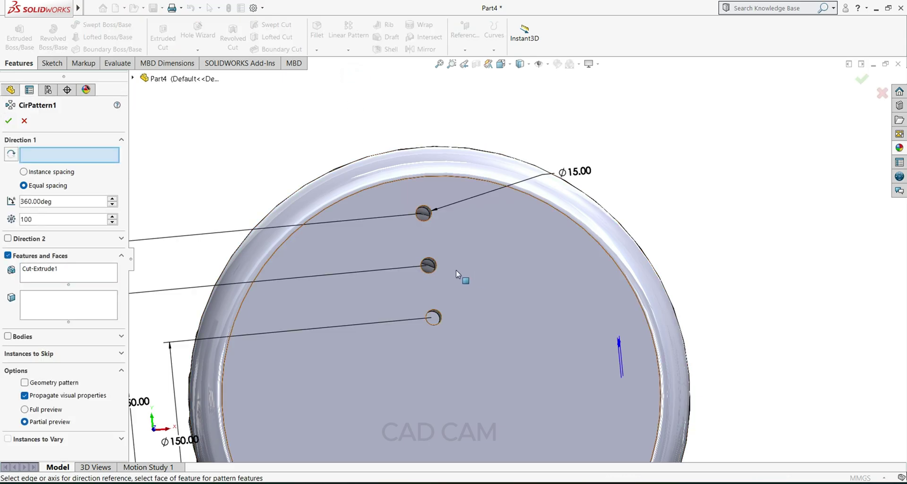
pyautogui.click(541, 298)
pyautogui.scroll(3, 517, 263)
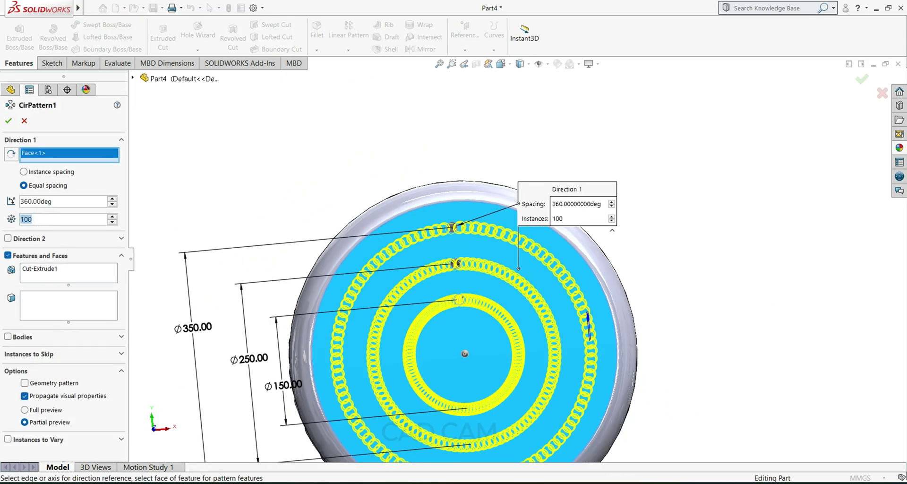
pyautogui.write('8')
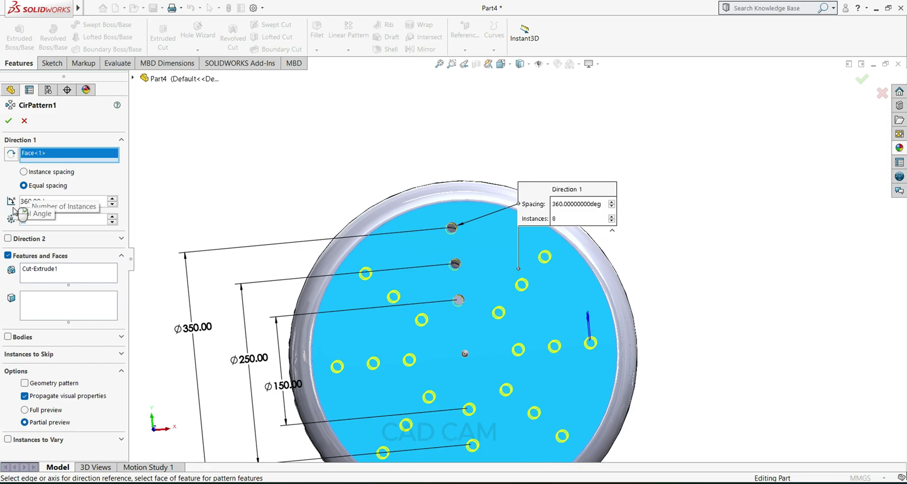
pyautogui.click(9, 121)
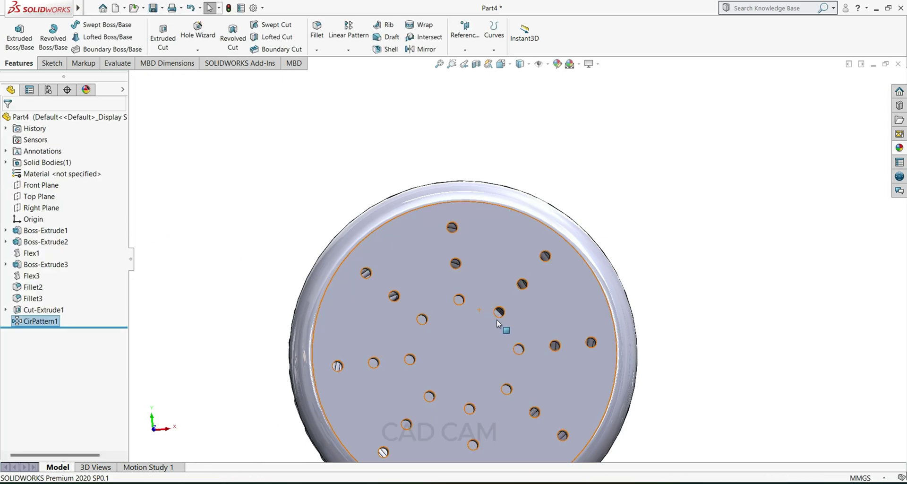
# Start a sketch on the large disc's flat face and draw a circle of about 34 mm radius centred on the origin.
pyautogui.scroll(2, 497, 321)
pyautogui.click(497, 324)
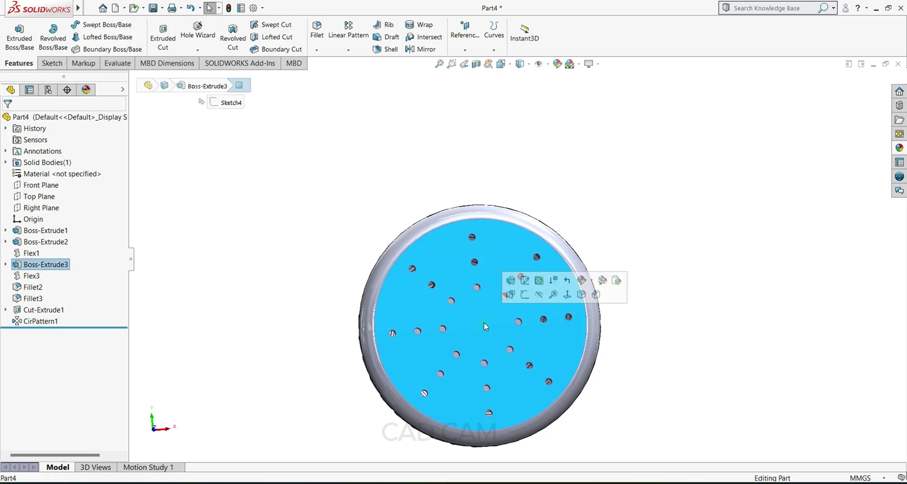
pyautogui.click(523, 297)
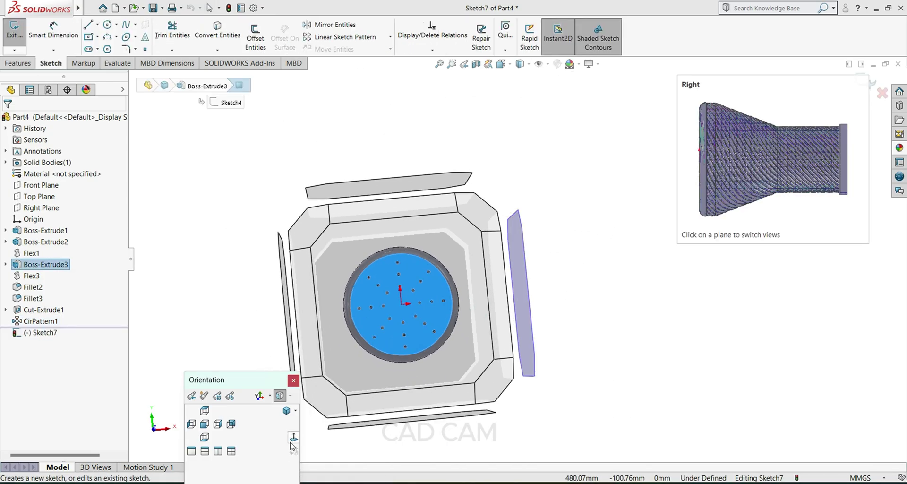
pyautogui.click(291, 440)
pyautogui.click(107, 24)
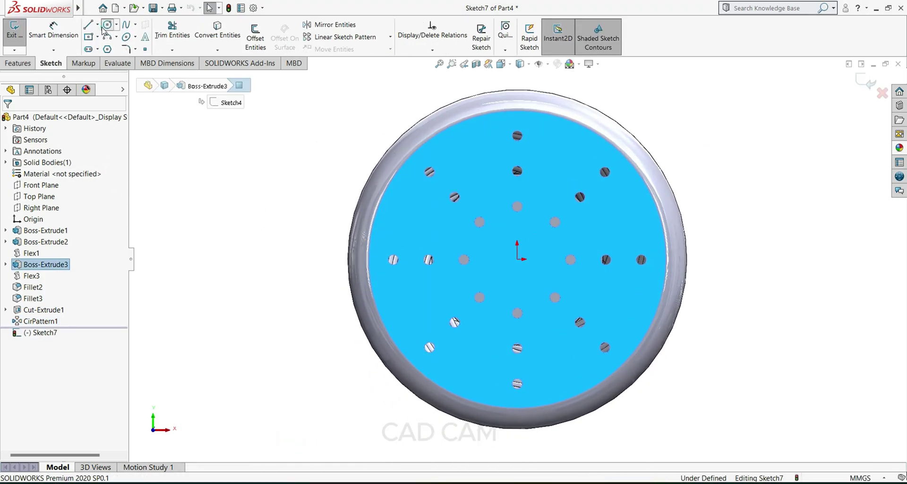
pyautogui.click(517, 260)
pyautogui.click(531, 279)
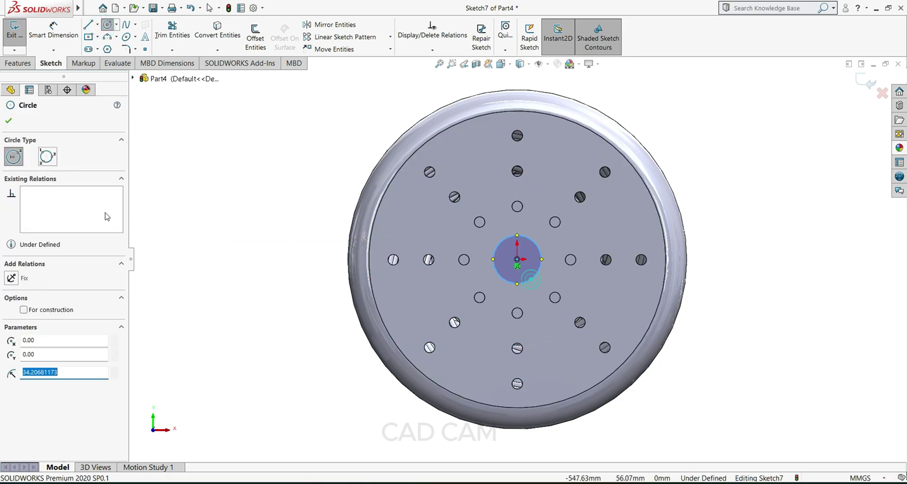
pyautogui.click(9, 121)
# Dimension the central circle to a diameter of 50 mm.
pyautogui.click(39, 22)
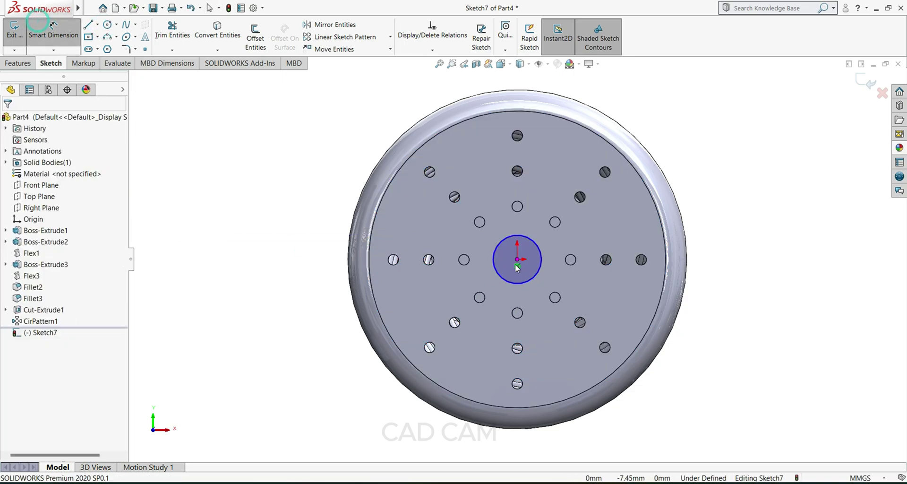
pyautogui.click(504, 279)
pyautogui.click(254, 247)
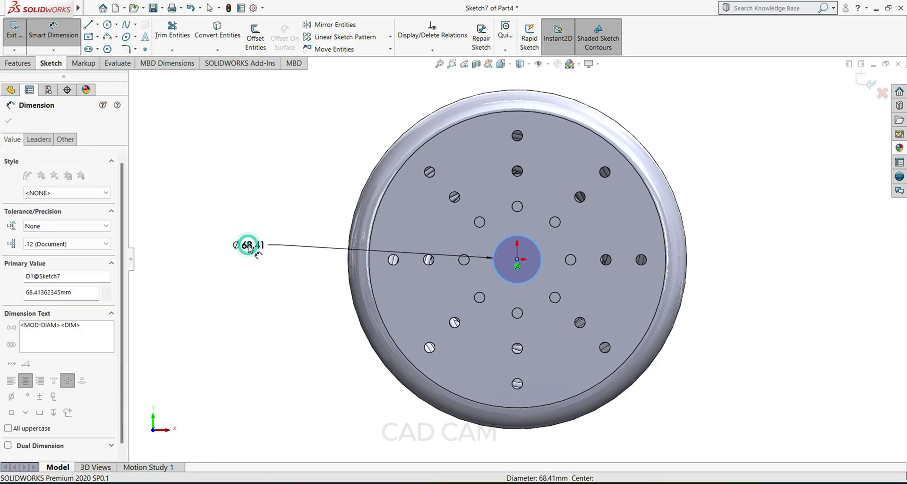
pyautogui.write('50')
pyautogui.press('Return')
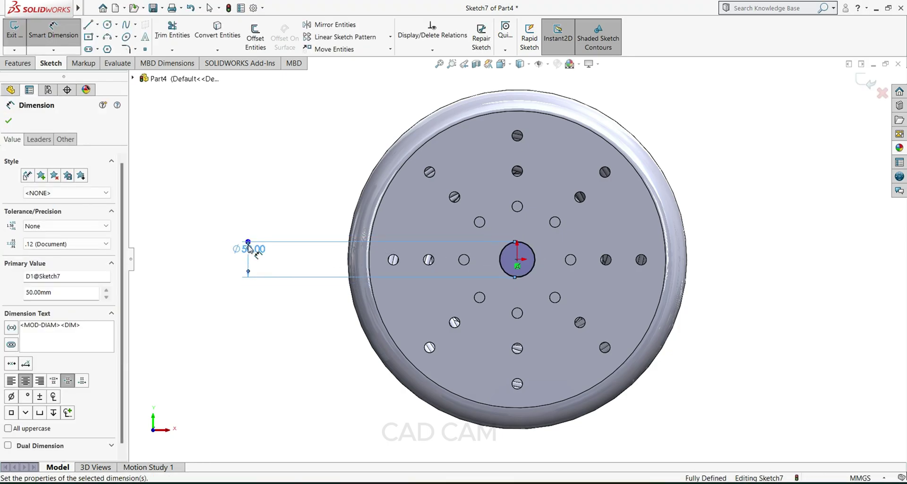
pyautogui.press('Escape')
# Cut the central circle into the large disc with a blind Extruded Cut 30 mm deep.
pyautogui.click(12, 65)
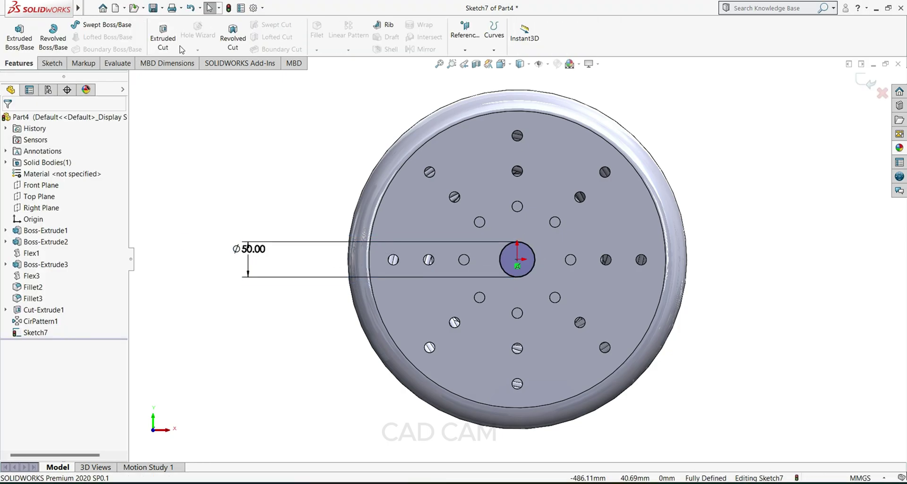
pyautogui.click(163, 49)
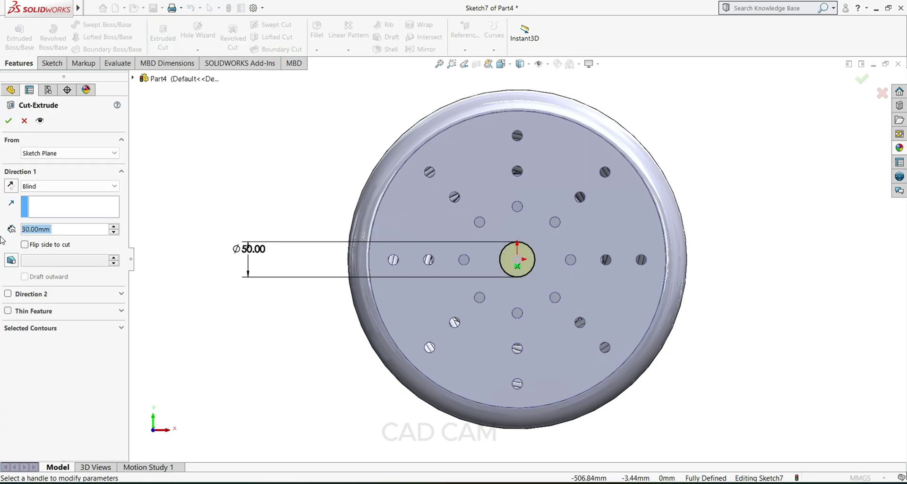
pyautogui.click(8, 121)
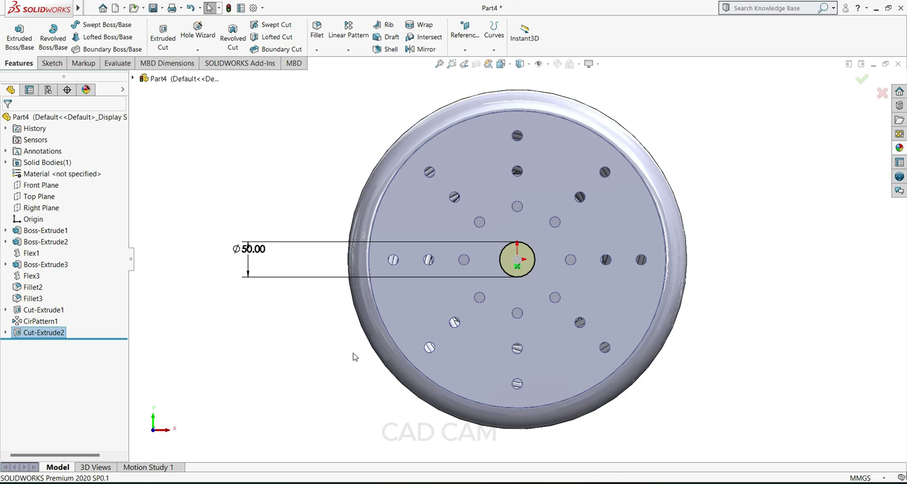
# Colour the twisted string feature Boss-Extrude2 yellow using the standard colour swatches.
pyautogui.moveTo(596, 410)
pyautogui.mouseDown(button='middle')
pyautogui.moveTo(618, 415)
pyautogui.moveTo(640, 336)
pyautogui.moveTo(619, 377)
pyautogui.moveTo(567, 318)
pyautogui.moveTo(597, 359)
pyautogui.moveTo(519, 296)
pyautogui.mouseUp(button='middle')
pyautogui.scroll(3, 597, 359)
pyautogui.moveTo(619, 172); pyautogui.dragTo(608, 213, button='middle')
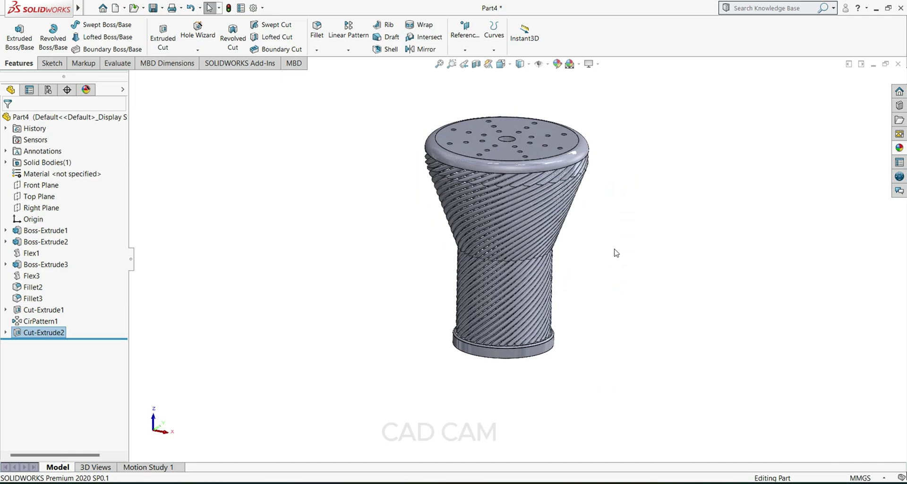
pyautogui.click(37, 266)
pyautogui.click(198, 296)
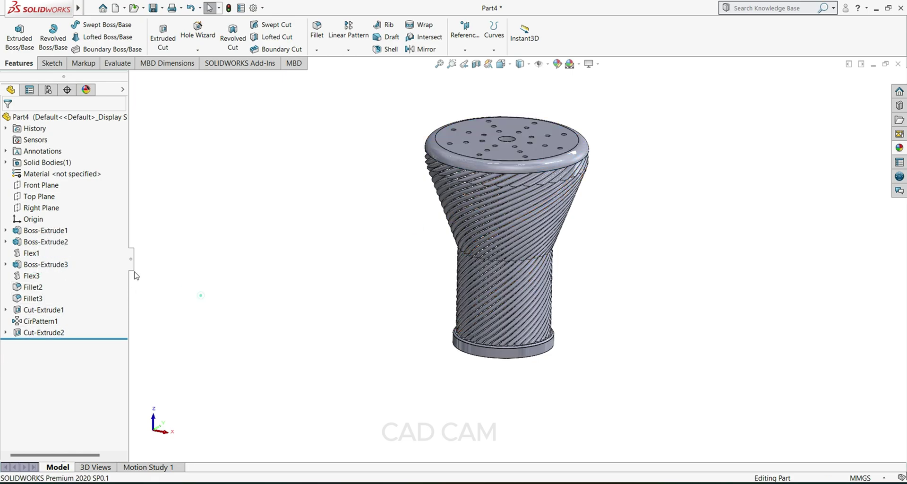
pyautogui.click(32, 243)
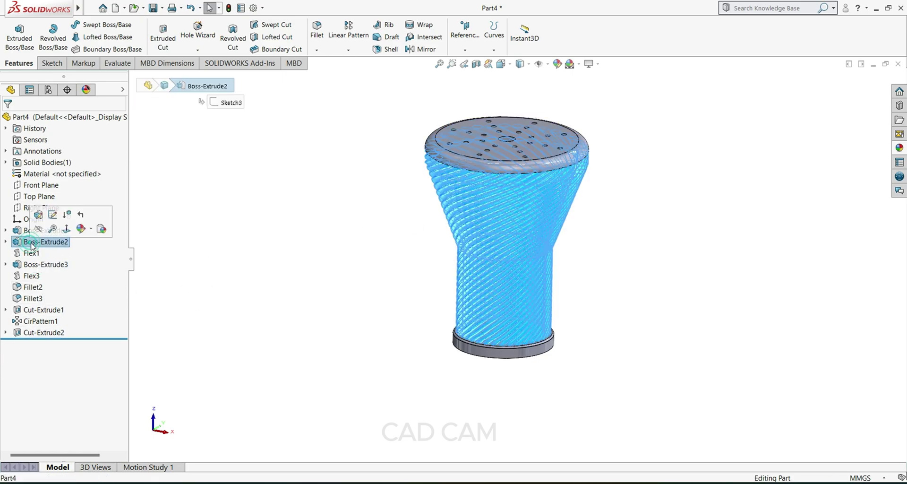
pyautogui.click(558, 64)
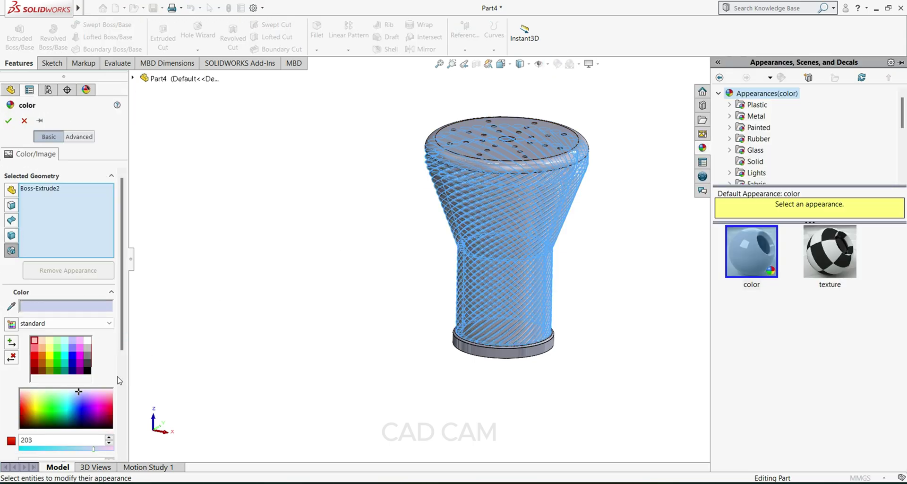
pyautogui.click(50, 360)
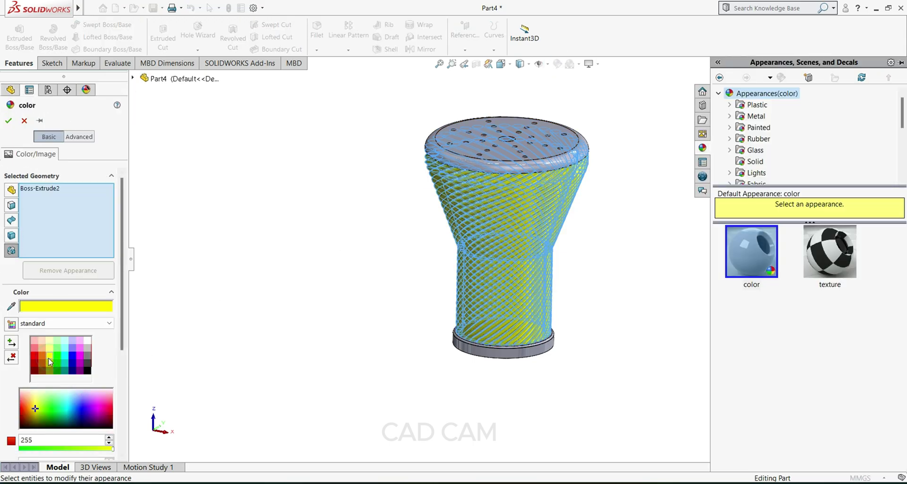
pyautogui.click(8, 121)
# Apply the polished teak 2d wood appearance to the small disc feature and to the rest of the part.
pyautogui.moveTo(611, 251); pyautogui.dragTo(606, 317, button='middle')
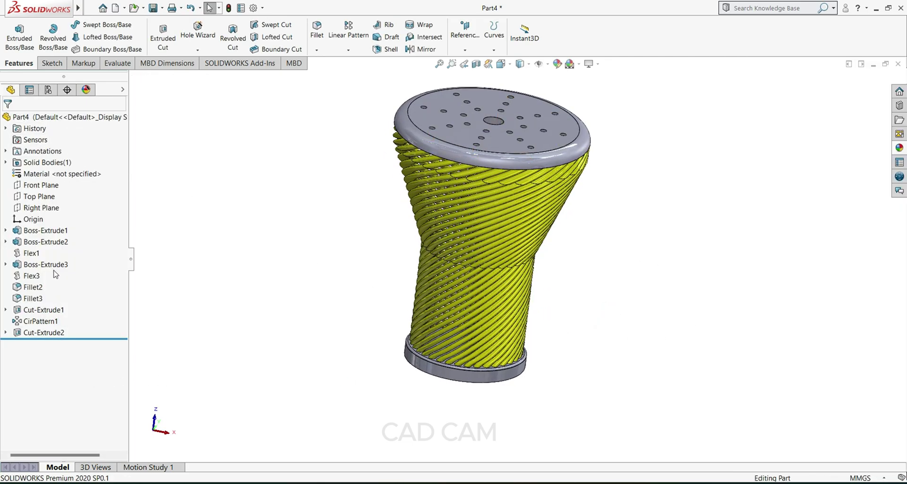
pyautogui.click(48, 230)
pyautogui.click(898, 146)
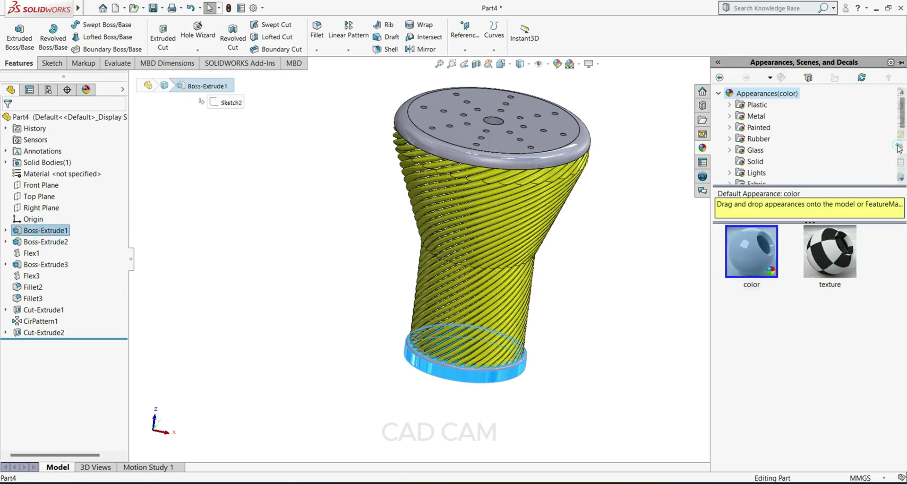
pyautogui.scroll(-1, 787, 148)
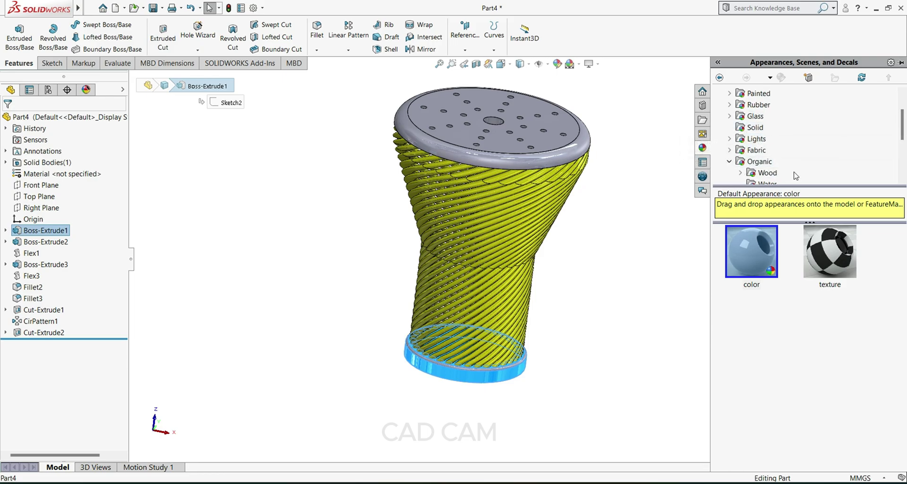
pyautogui.scroll(-1, 797, 175)
pyautogui.click(765, 139)
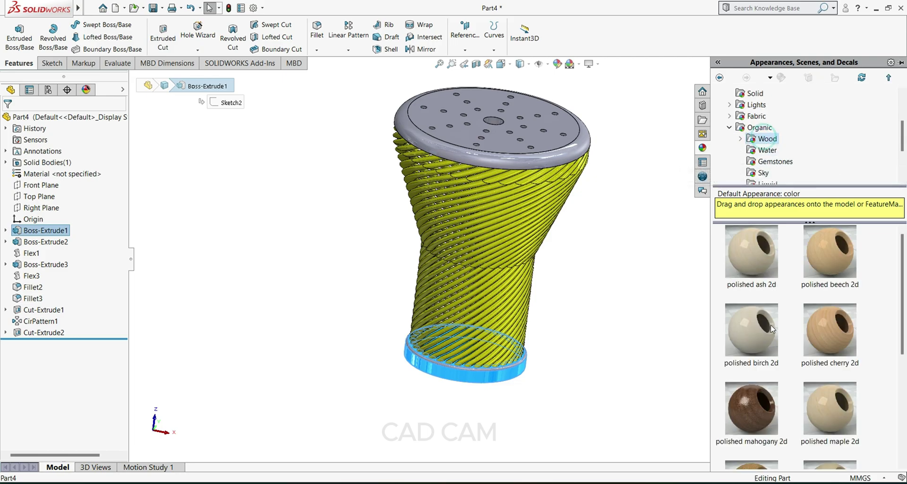
pyautogui.scroll(-2, 784, 329)
pyautogui.scroll(-1, 820, 420)
pyautogui.click(829, 441)
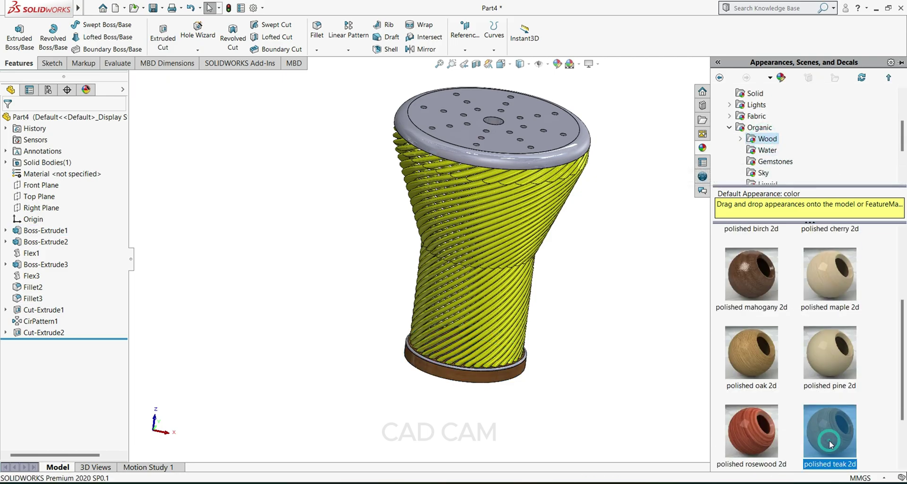
pyautogui.click(830, 440)
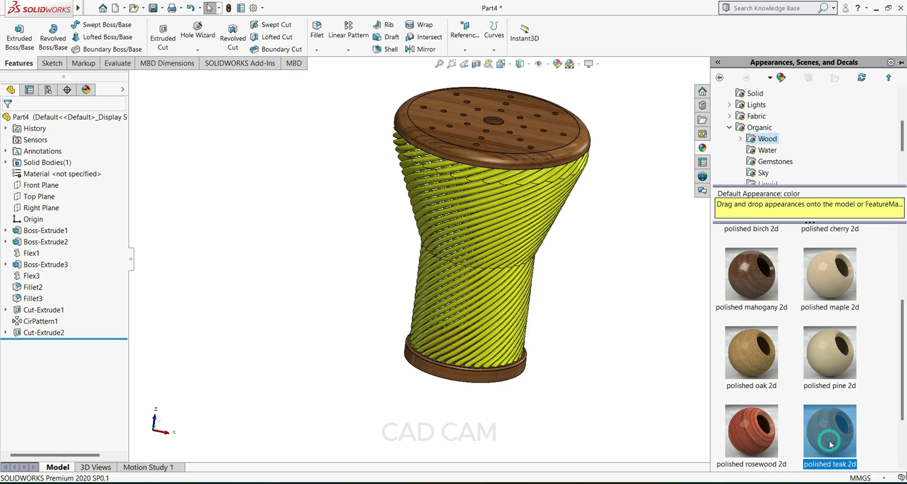
pyautogui.moveTo(378, 403); pyautogui.dragTo(439, 258, button='middle')
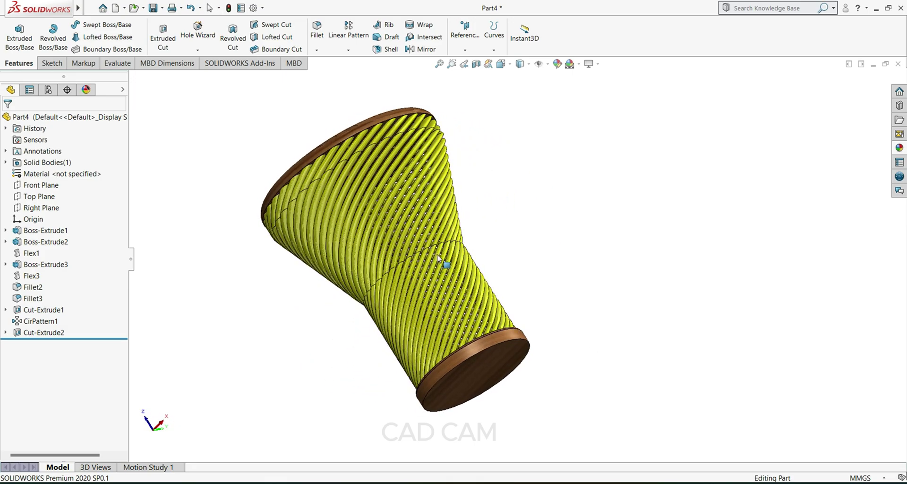
pyautogui.moveTo(553, 251); pyautogui.dragTo(583, 396, button='middle')
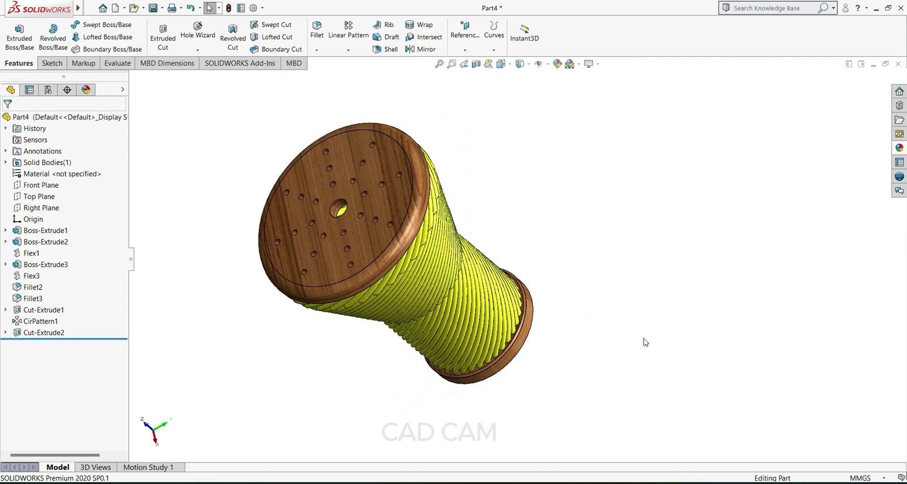
pyautogui.scroll(-2, 567, 221)
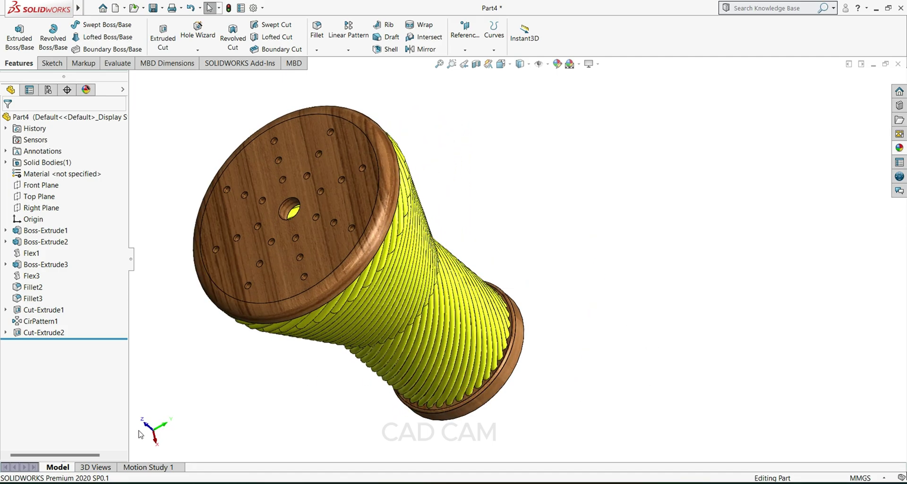